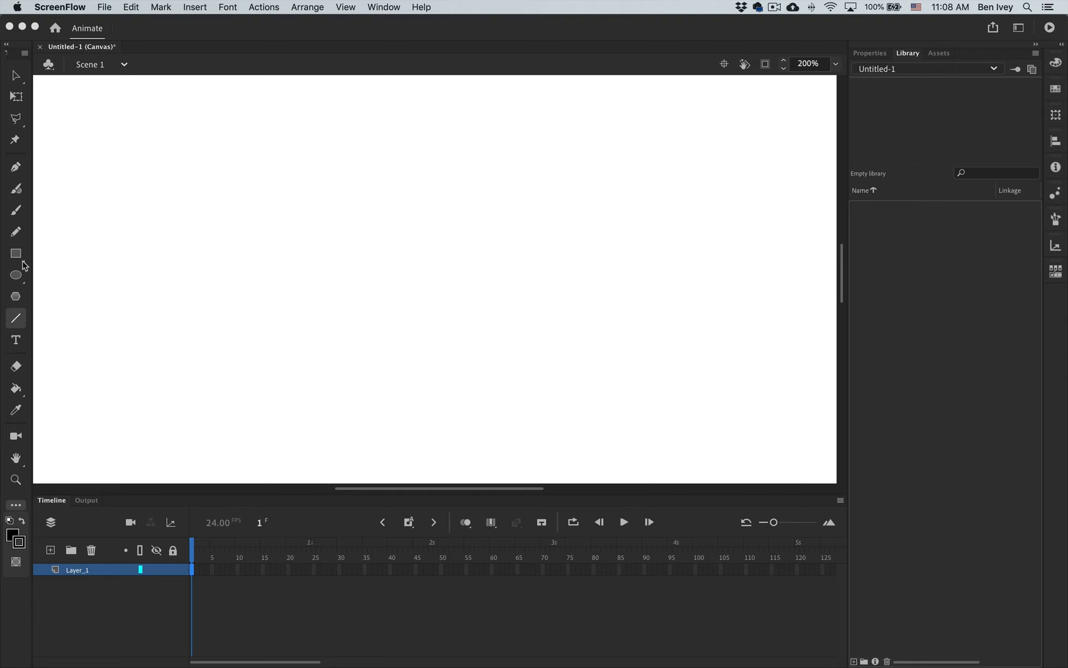
Draw a filled black square on the left side of the stage at frame 1.
{"action": "left_click", "coordinate": [25, 265]}
{"action": "left_click", "coordinate": [16, 254]}
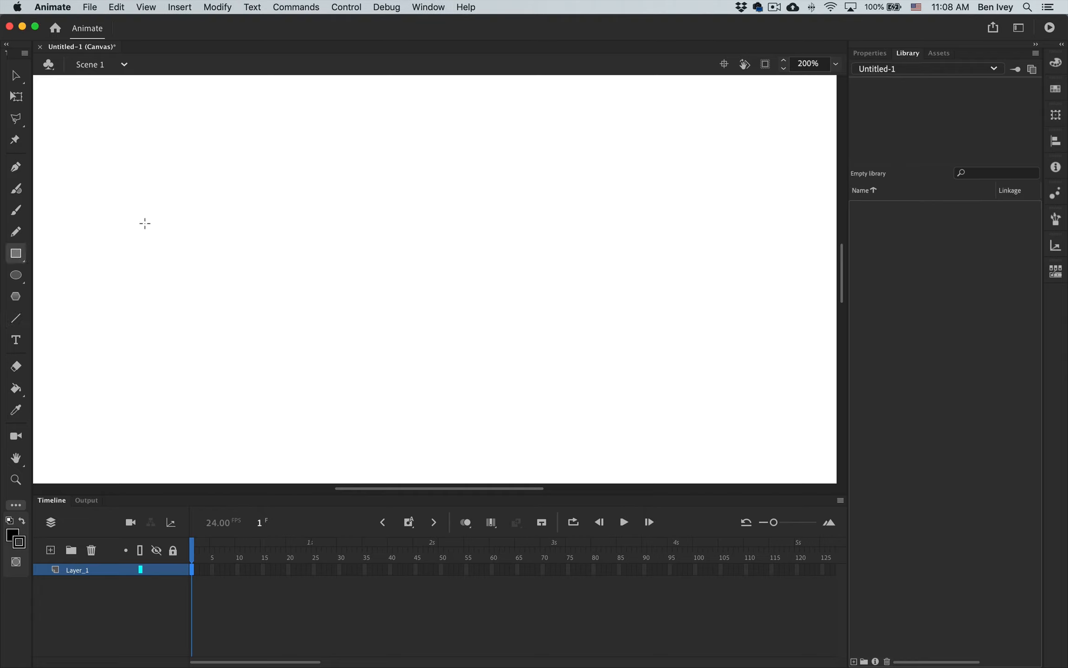
{"action": "mouse_move", "coordinate": [132, 219]}
{"action": "left_mouse_down"}
{"action": "mouse_move", "coordinate": [207, 319]}
{"action": "mouse_move", "coordinate": [283, 384]}
{"action": "left_mouse_up"}
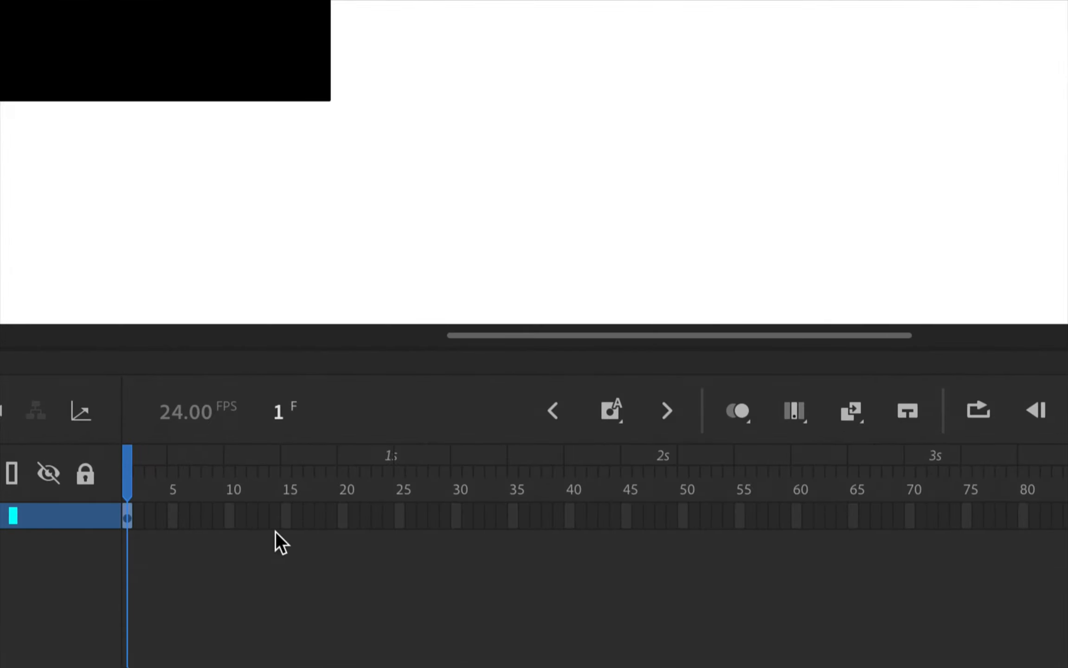
Add a keyframe at frame 15 and replace its square with a filled black circle on the right side of the stage.
{"action": "left_click", "coordinate": [289, 514]}
{"action": "key", "text": "F6"}
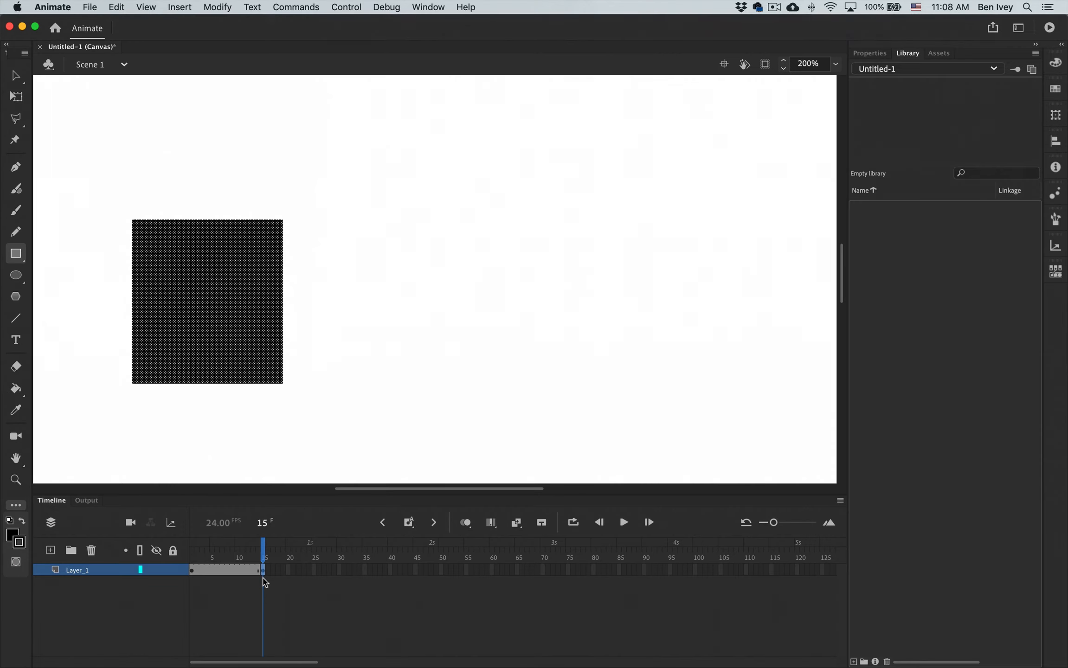
{"action": "key", "text": "Delete"}
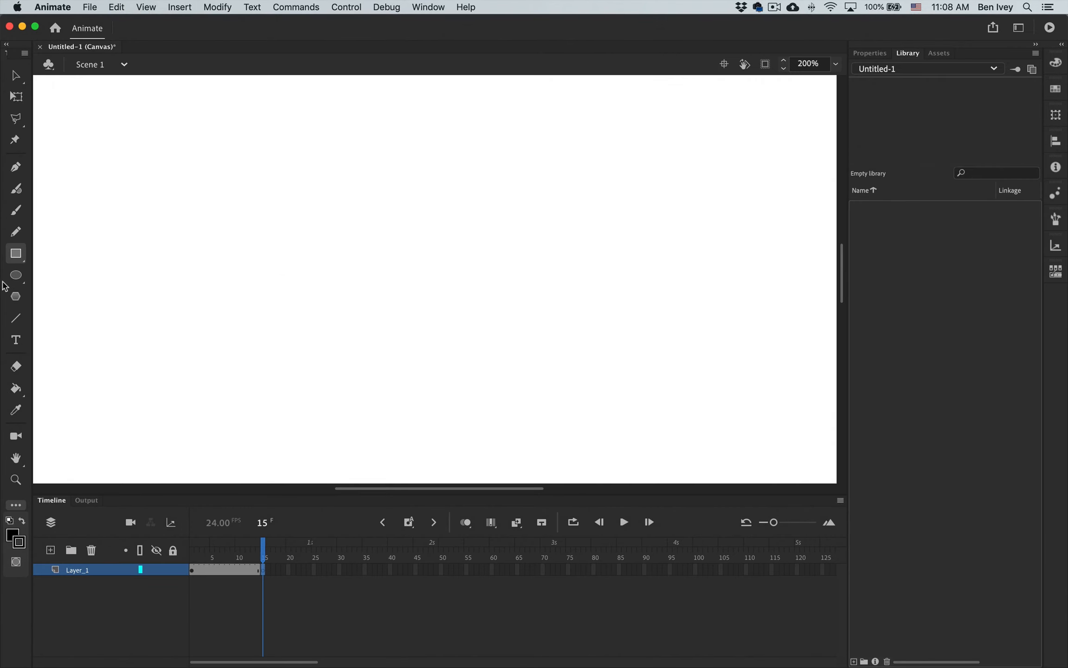
{"action": "left_click", "coordinate": [16, 275]}
{"action": "left_click_drag", "start_coordinate": [548, 231], "coordinate": [689, 387]}
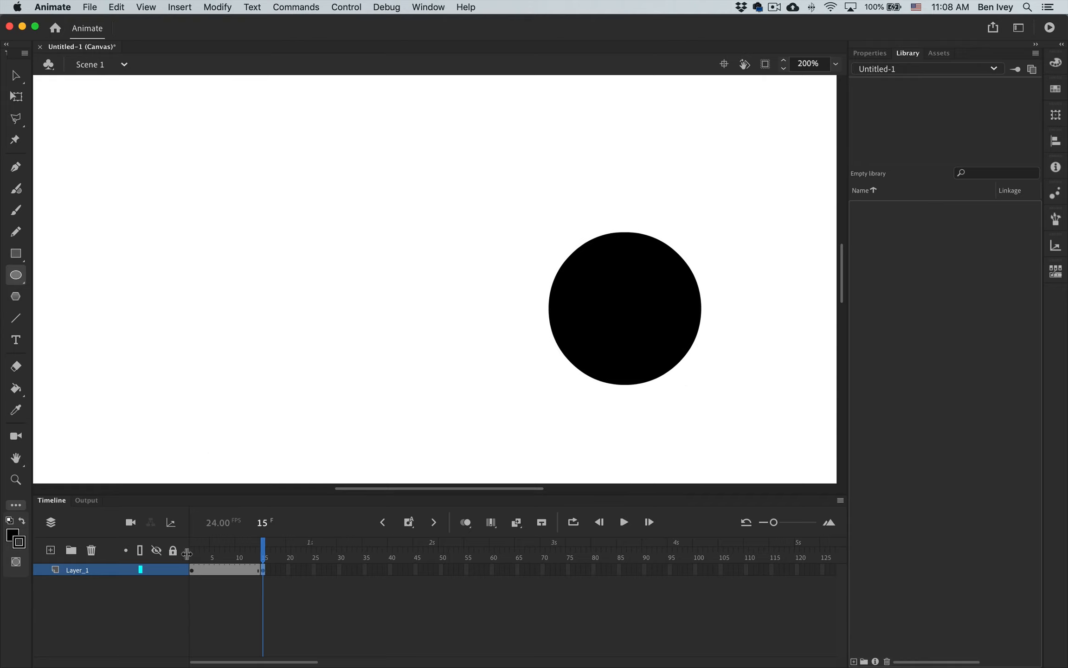
Create a shape tween between the square at frame 1 and the circle at frame 15, and scrub through the morph.
{"action": "left_click", "coordinate": [217, 570]}
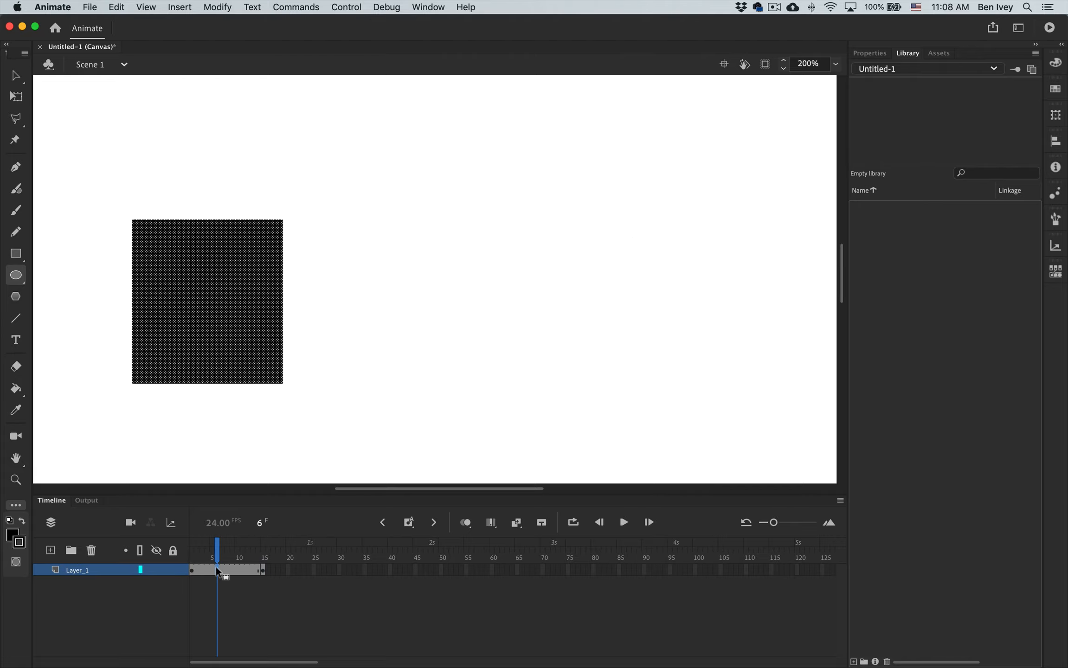
{"action": "left_click", "coordinate": [261, 571]}
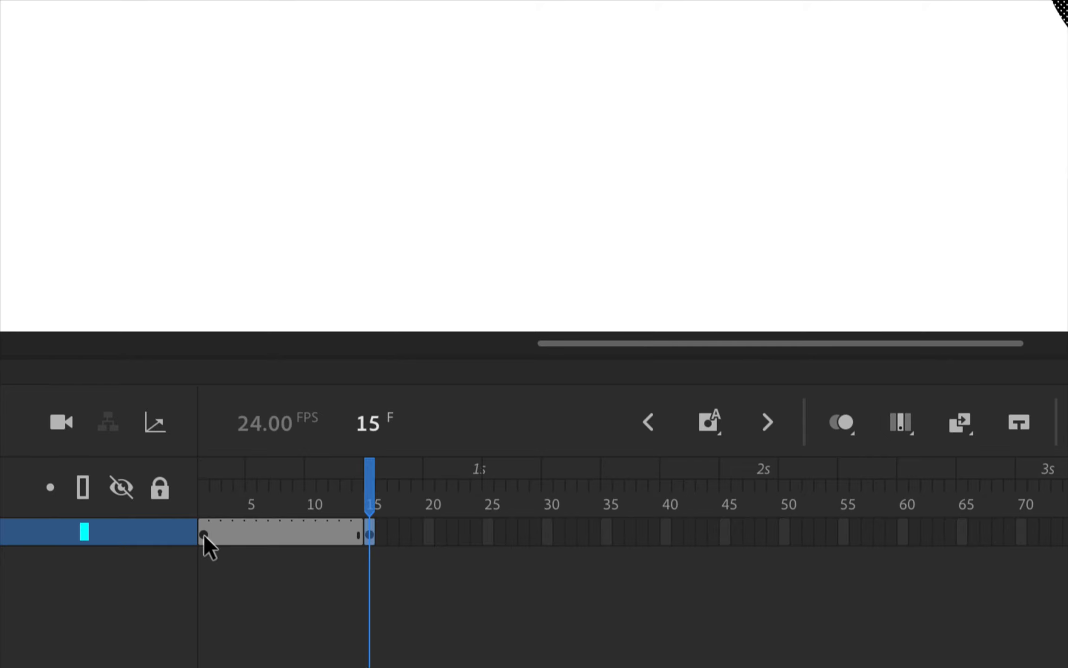
{"action": "left_click", "coordinate": [204, 533]}
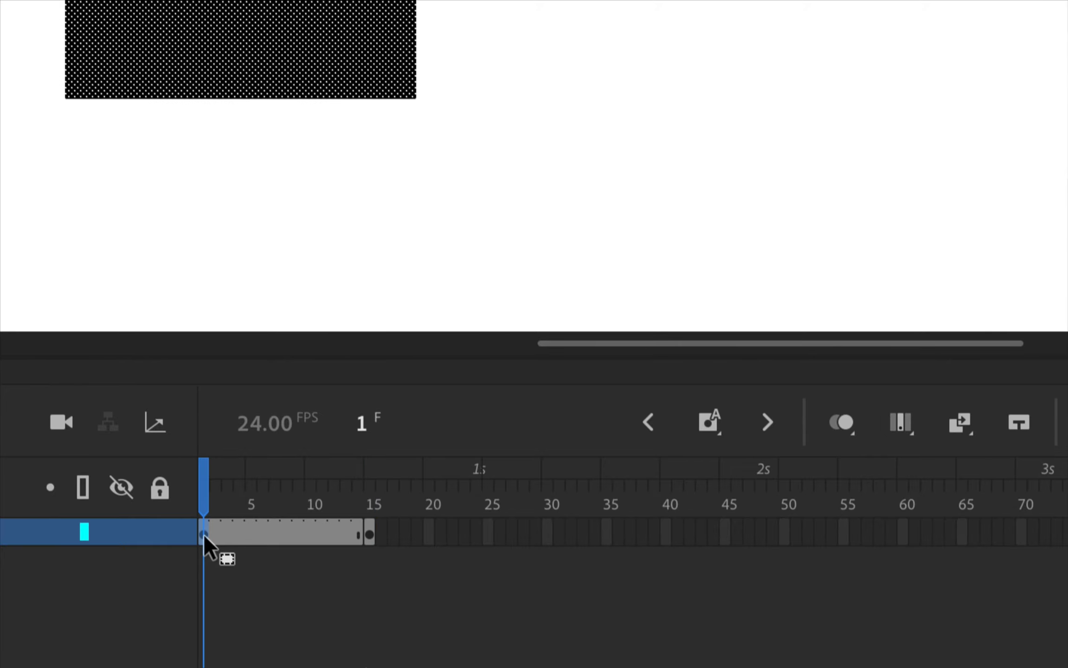
{"action": "right_click", "coordinate": [204, 533]}
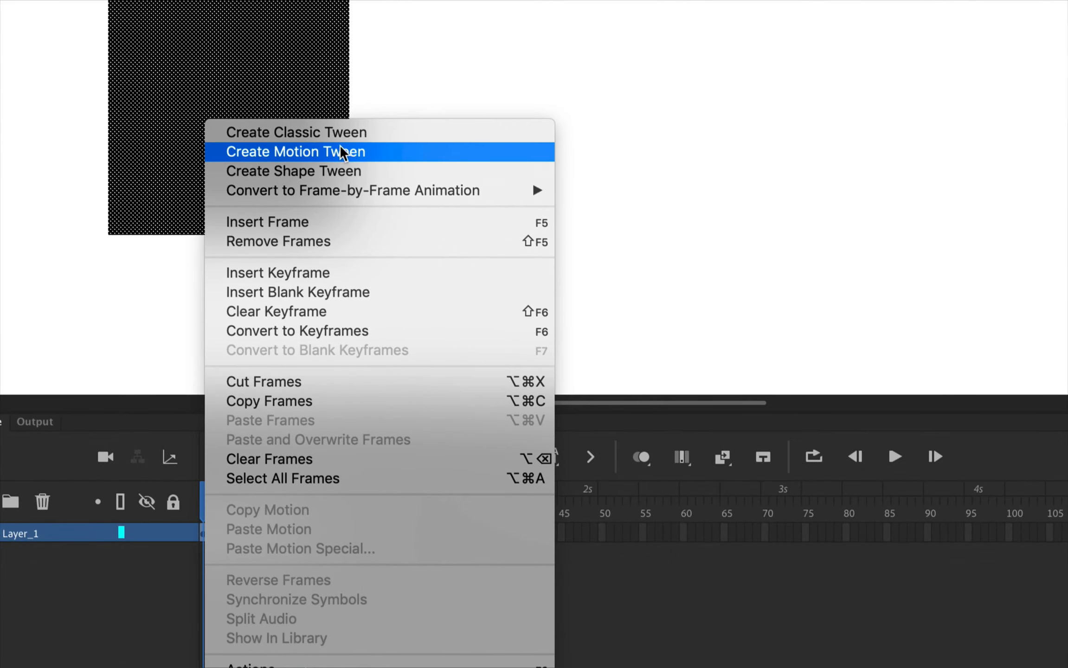
{"action": "left_click", "coordinate": [328, 174]}
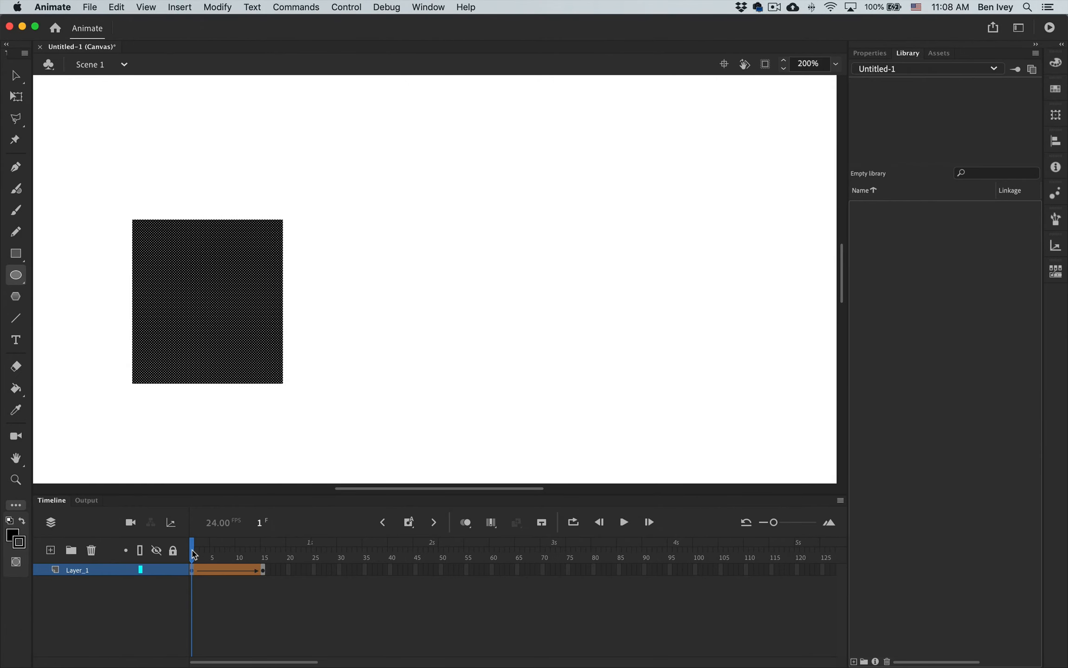
{"action": "left_click_drag", "start_coordinate": [194, 555], "coordinate": [269, 561]}
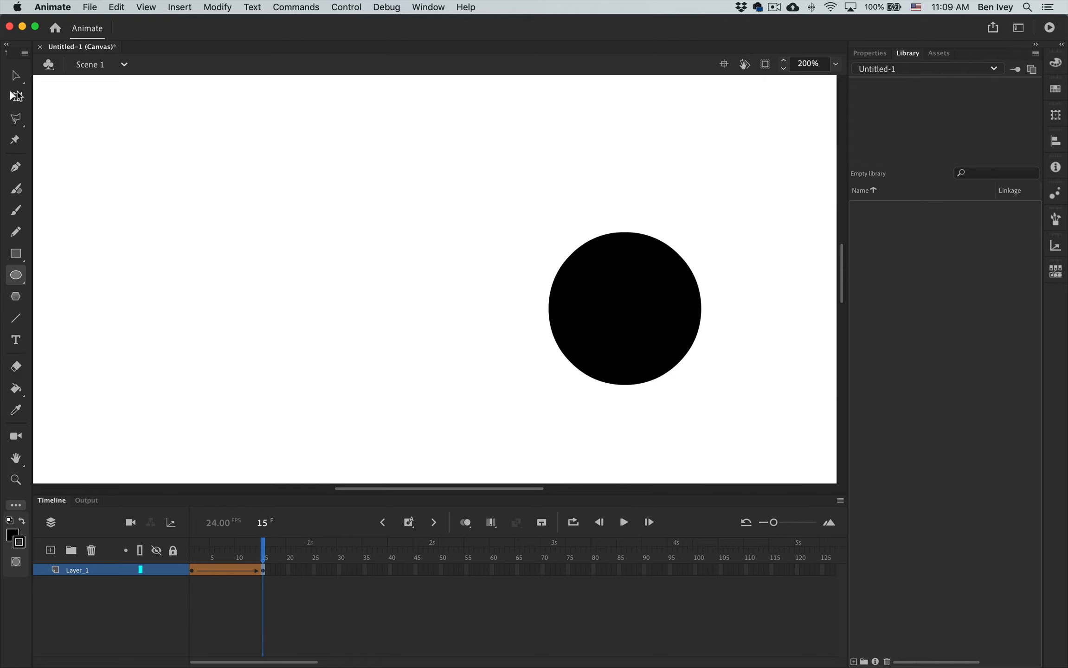
Examine the circle at frame 15 with the Selection and Free Transform tools, and clear the selection.
{"action": "left_click", "coordinate": [16, 77]}
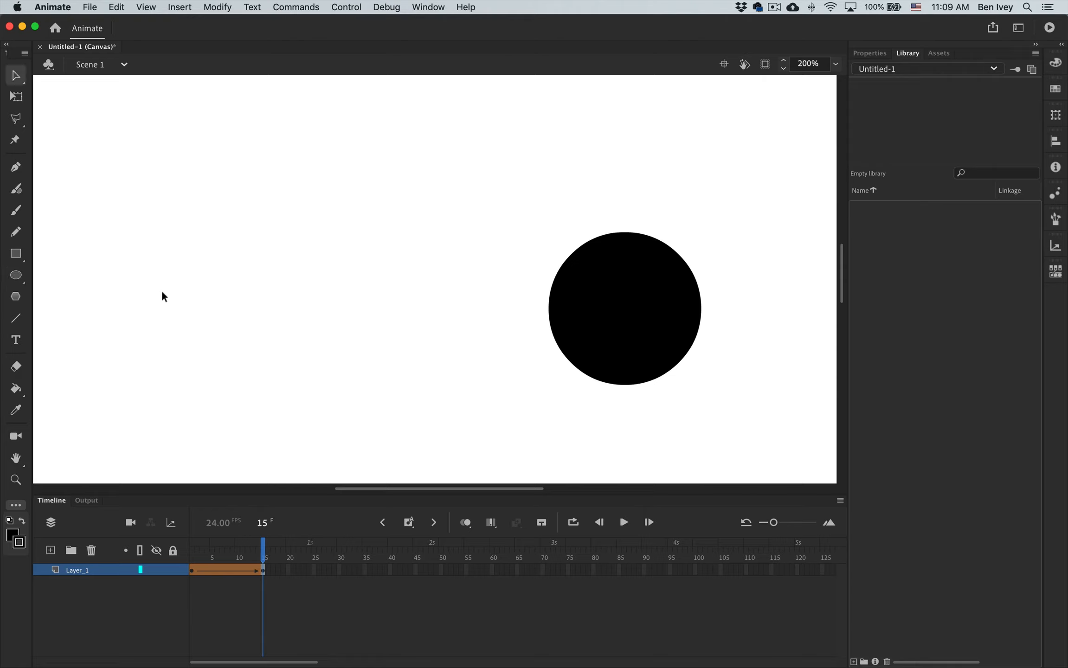
{"action": "left_click", "coordinate": [654, 320]}
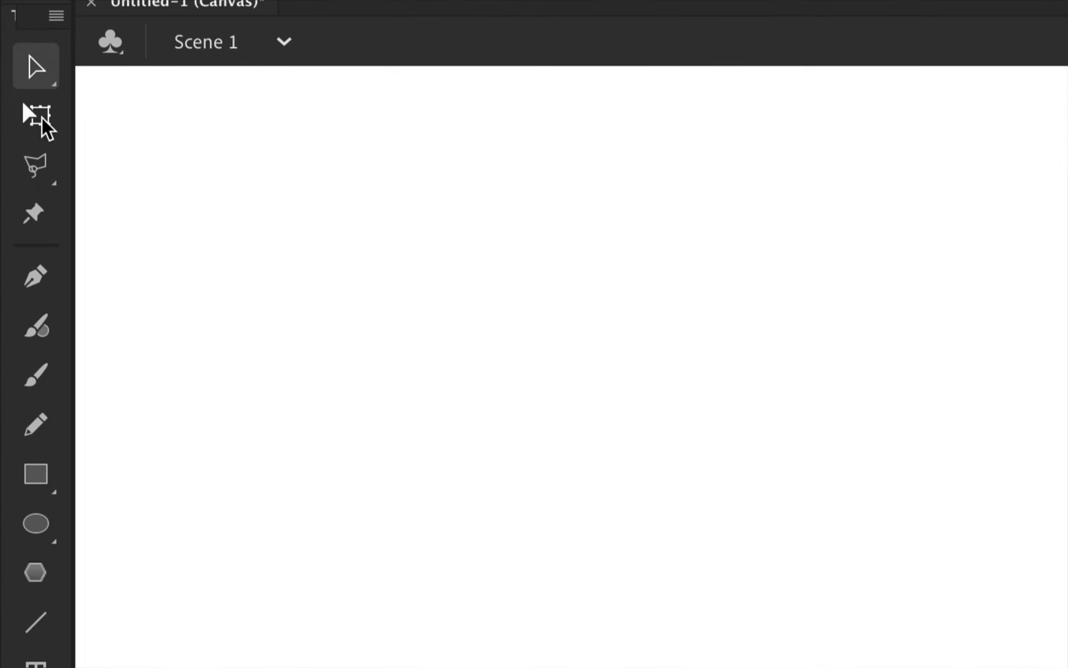
{"action": "left_click", "coordinate": [19, 99]}
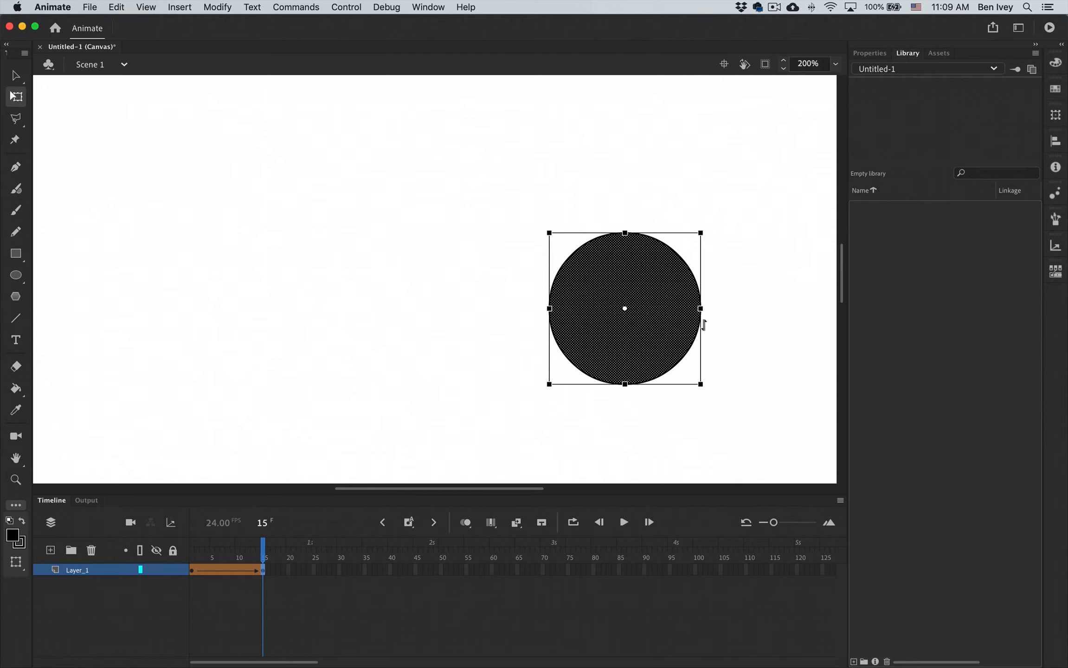
{"action": "left_click", "coordinate": [458, 309]}
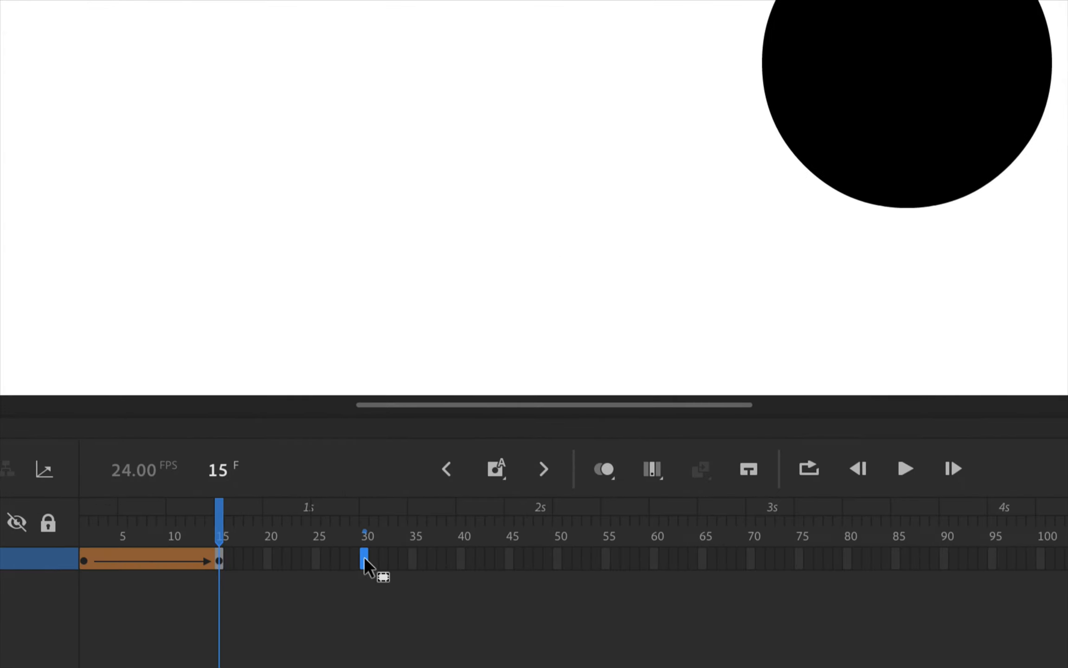
Add a keyframe at frame 30 and replace its circle with a freehand looping brush stroke across the left half of the stage.
{"action": "left_click", "coordinate": [364, 559]}
{"action": "key", "text": "F6"}
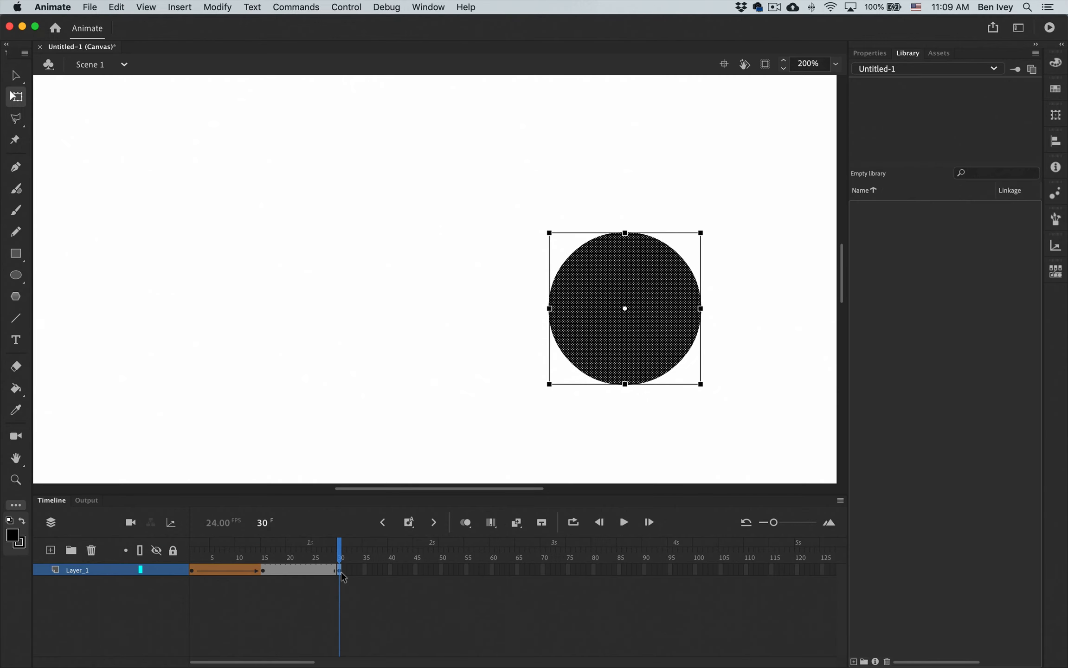
{"action": "key", "text": "Delete"}
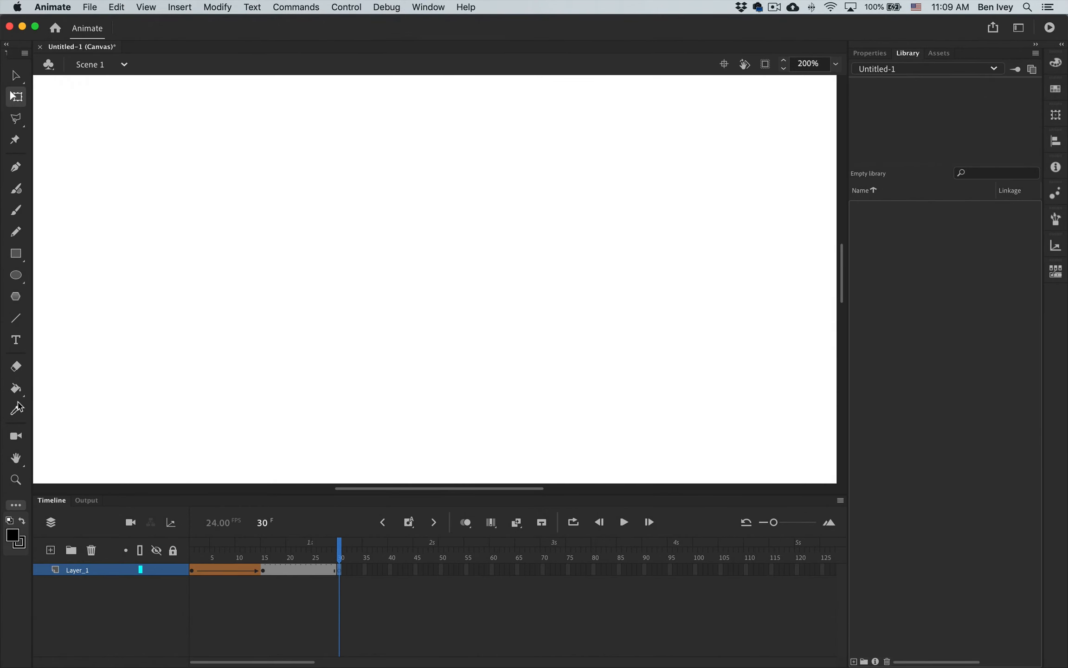
{"action": "left_click", "coordinate": [15, 211]}
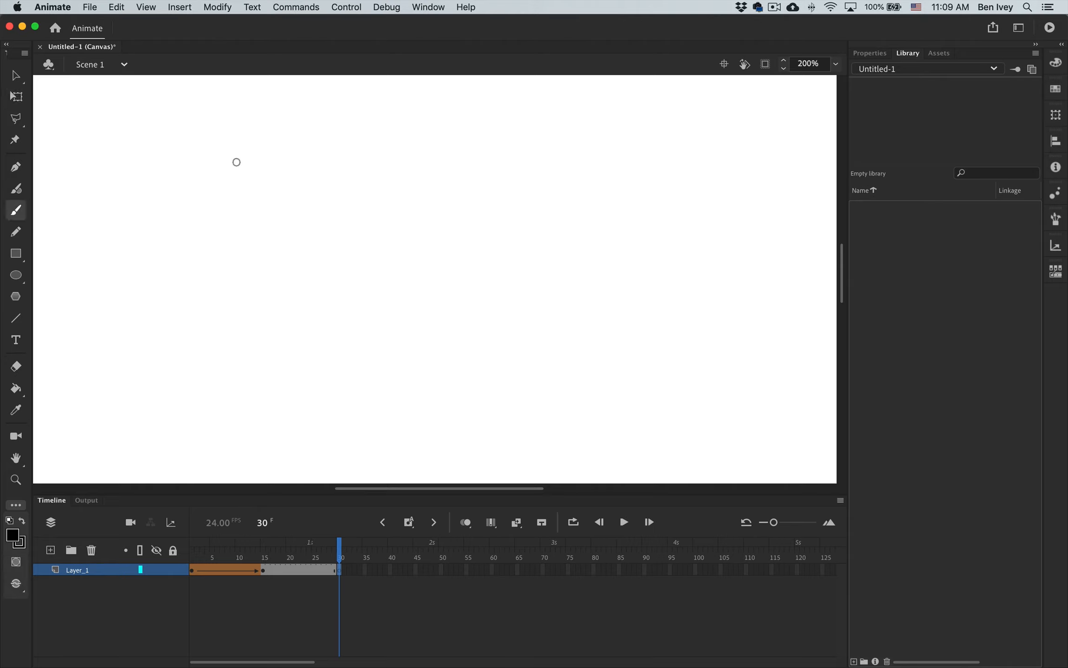
{"action": "mouse_move", "coordinate": [238, 157]}
{"action": "left_mouse_down"}
{"action": "mouse_move", "coordinate": [348, 325]}
{"action": "mouse_move", "coordinate": [467, 251]}
{"action": "mouse_move", "coordinate": [410, 387]}
{"action": "left_mouse_up"}
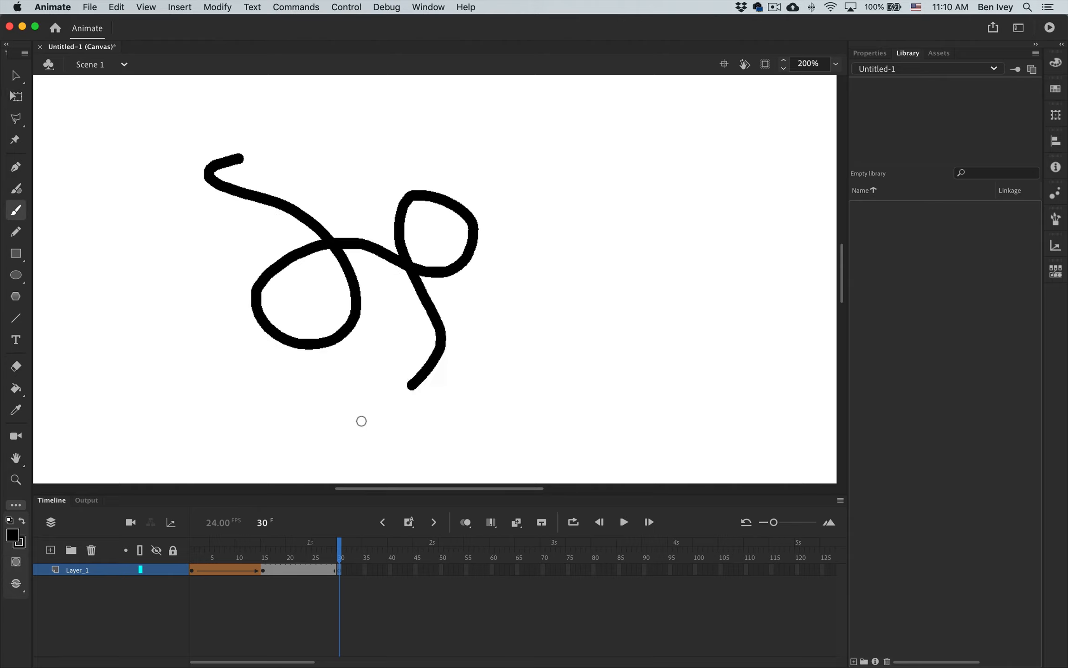
Create a shape tween from the circle at frame 15 to the brush stroke at frame 30, and scrub through it.
{"action": "left_click", "coordinate": [314, 567]}
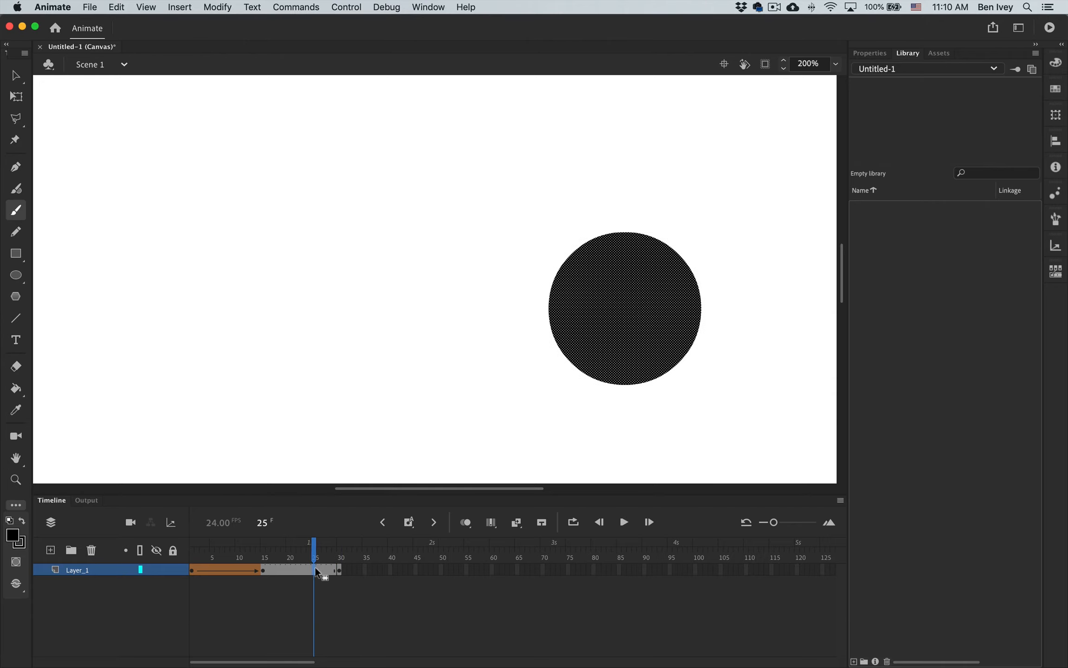
{"action": "left_click", "coordinate": [340, 570]}
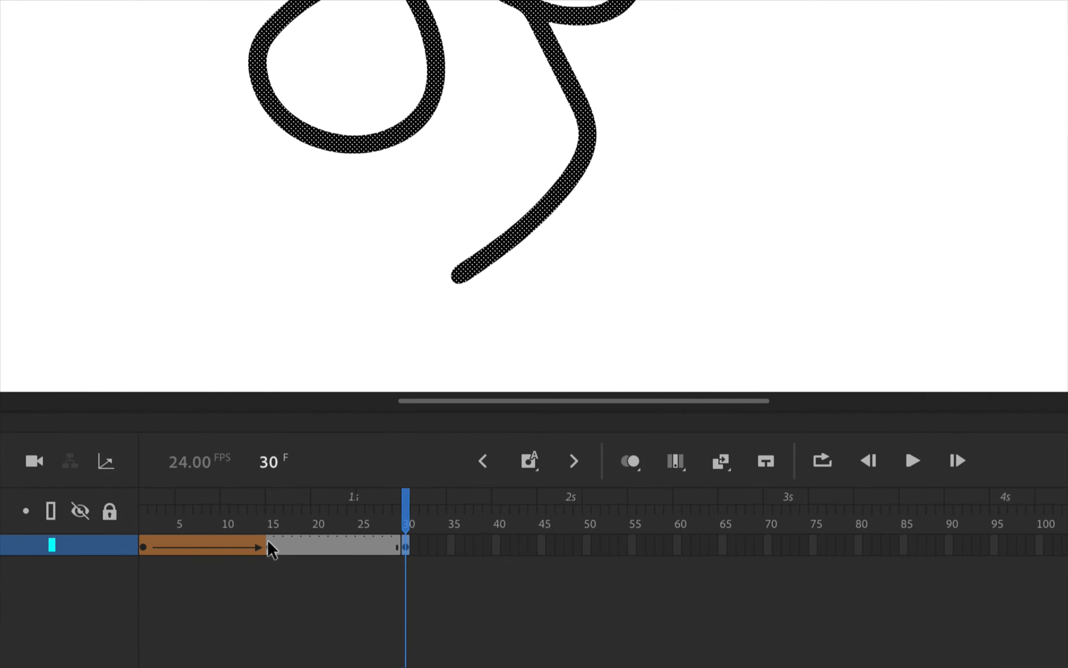
{"action": "right_click", "coordinate": [267, 541]}
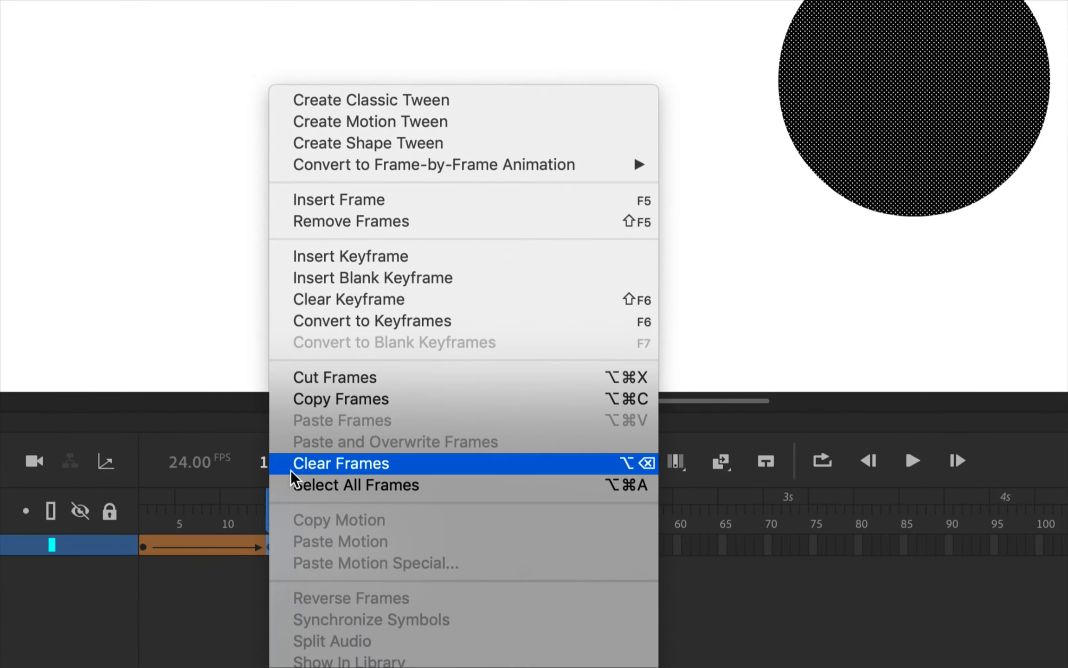
{"action": "left_click", "coordinate": [394, 139]}
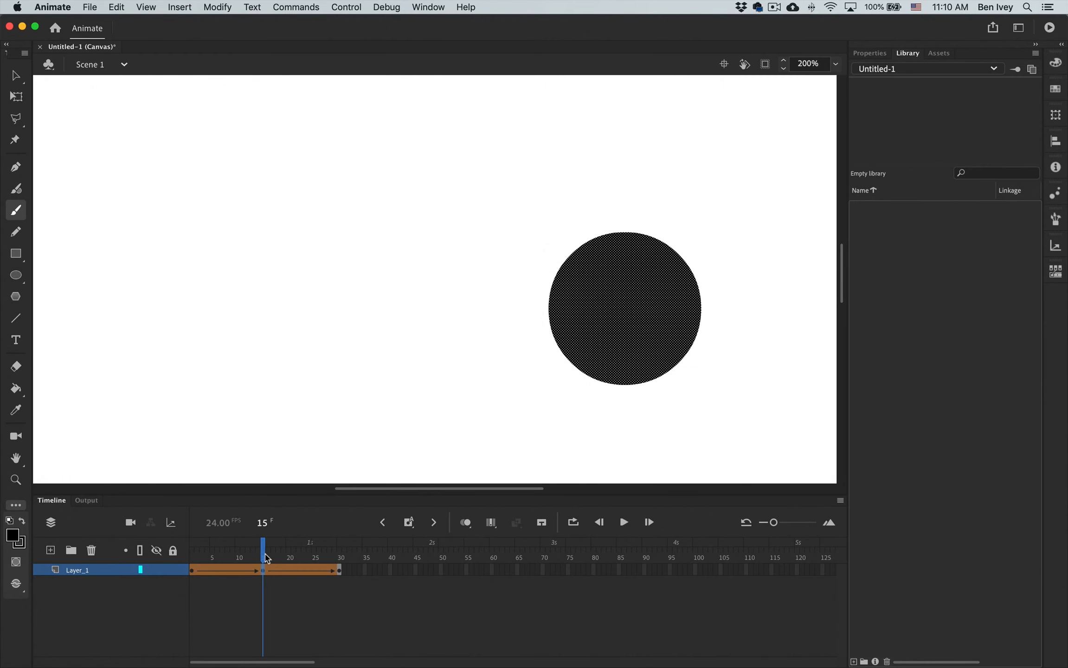
{"action": "left_click", "coordinate": [270, 511]}
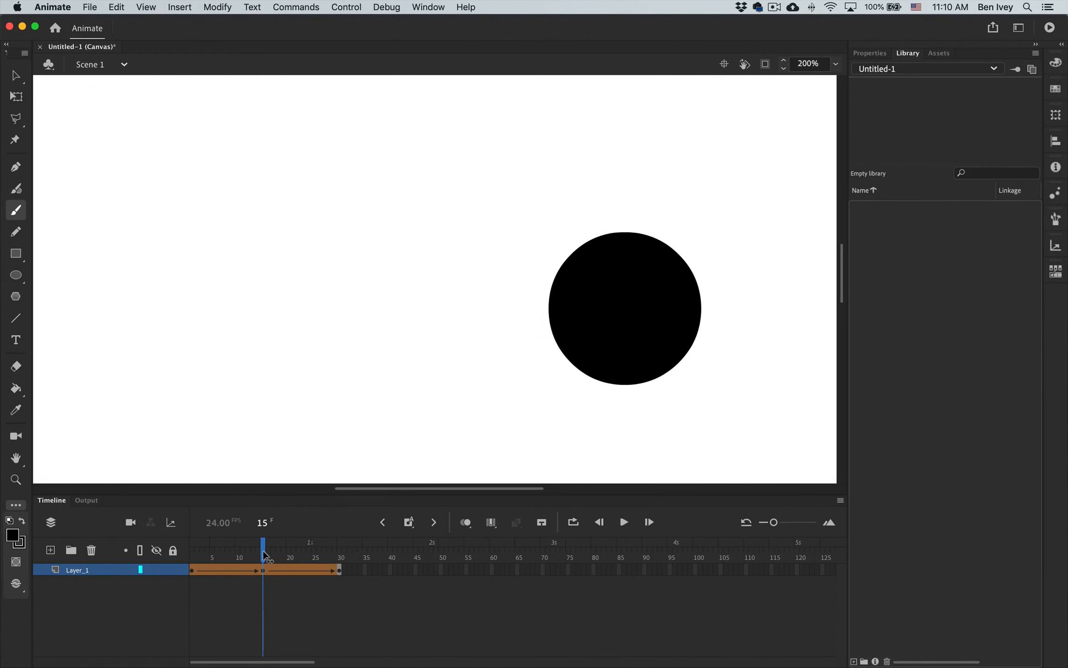
{"action": "left_click_drag", "start_coordinate": [265, 556], "coordinate": [358, 565]}
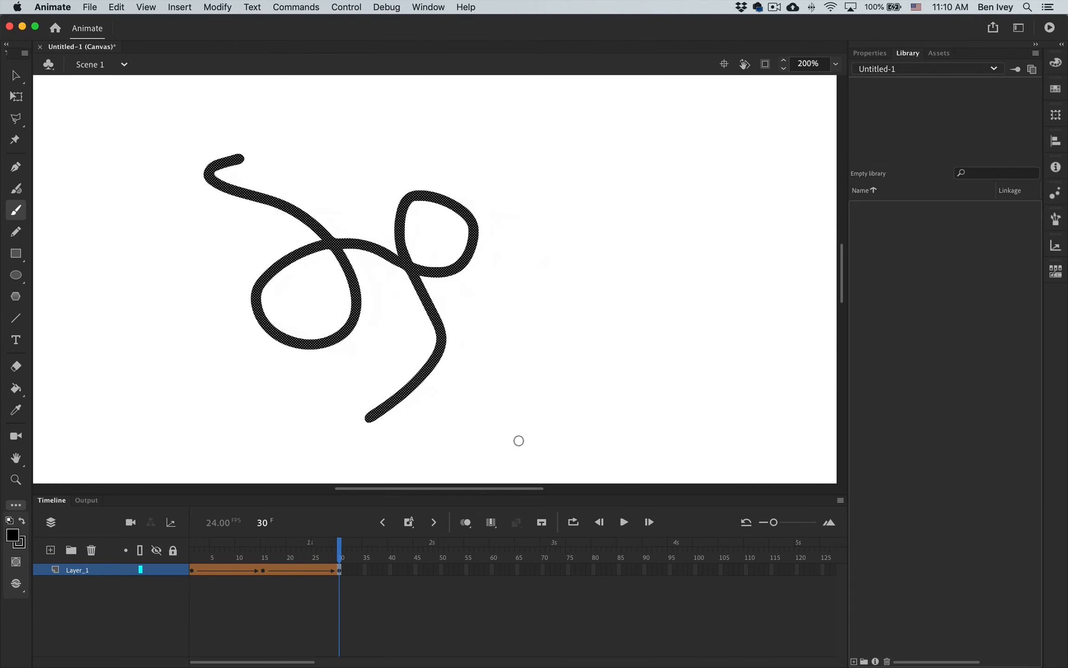
{"action": "left_click", "coordinate": [519, 441]}
{"action": "key", "text": "super+z"}
{"action": "left_click", "coordinate": [519, 440], "text": "super"}
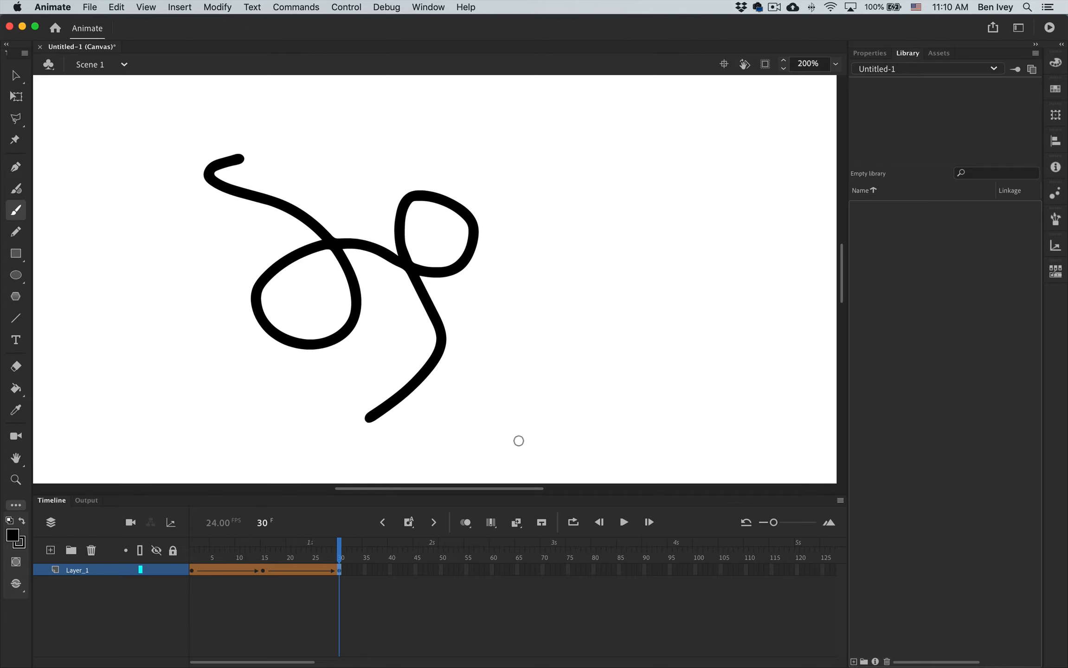
{"action": "mouse_move", "coordinate": [339, 557]}
{"action": "left_mouse_down"}
{"action": "mouse_move", "coordinate": [273, 557]}
{"action": "mouse_move", "coordinate": [339, 557]}
{"action": "left_mouse_up"}
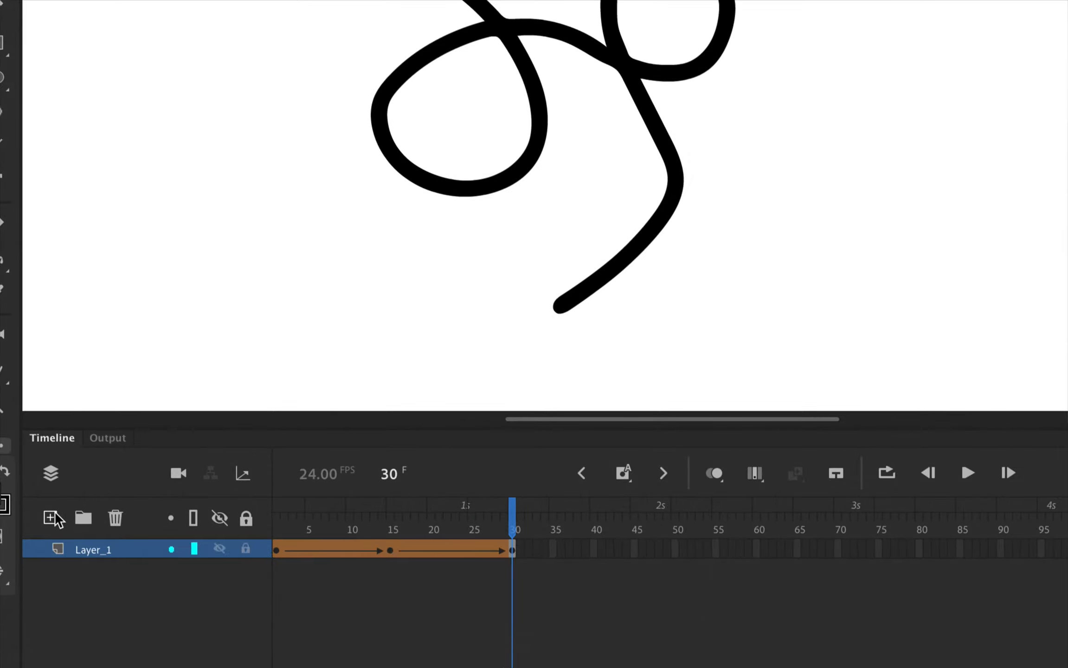
Add a new layer above Layer_1, and hide and lock Layer_1.
{"action": "left_click", "coordinate": [52, 517]}
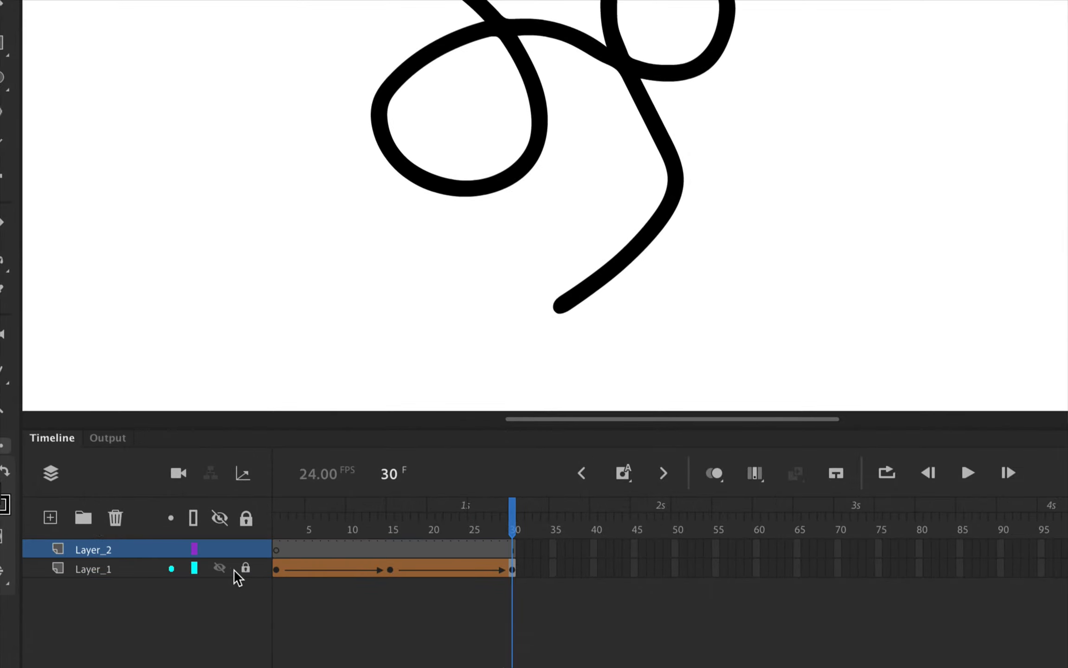
{"action": "left_click", "coordinate": [220, 568]}
{"action": "left_click", "coordinate": [245, 568]}
Draw a diagonal line at frame 1 of Layer_2 on the left side of the stage and bend it into an arc bulging up and right.
{"action": "left_click", "coordinate": [278, 551]}
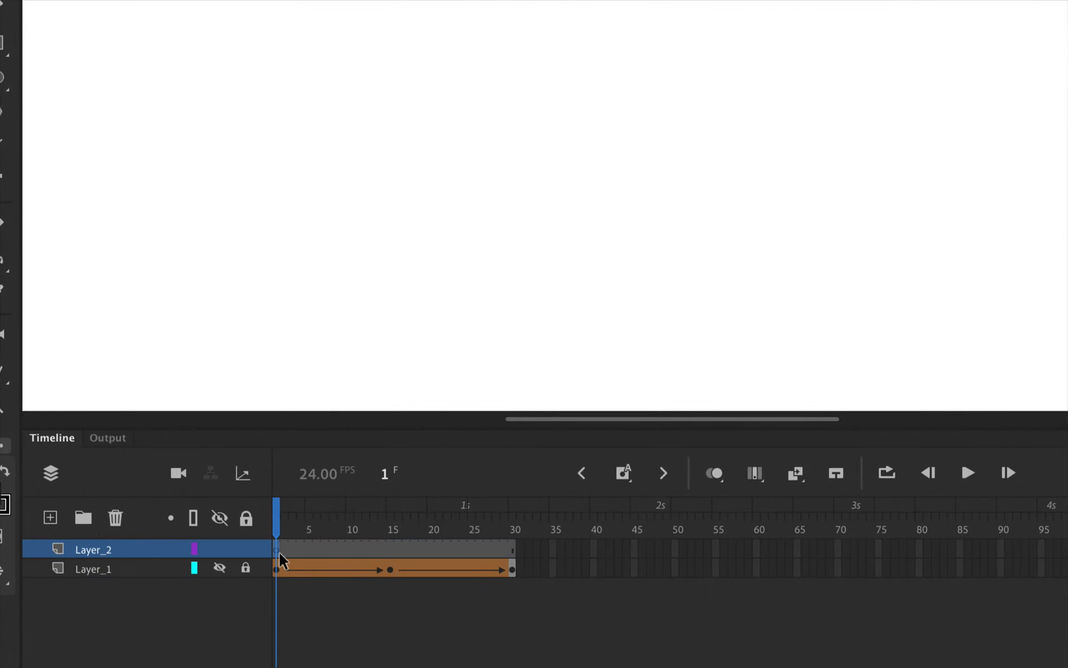
{"action": "left_click", "coordinate": [16, 318]}
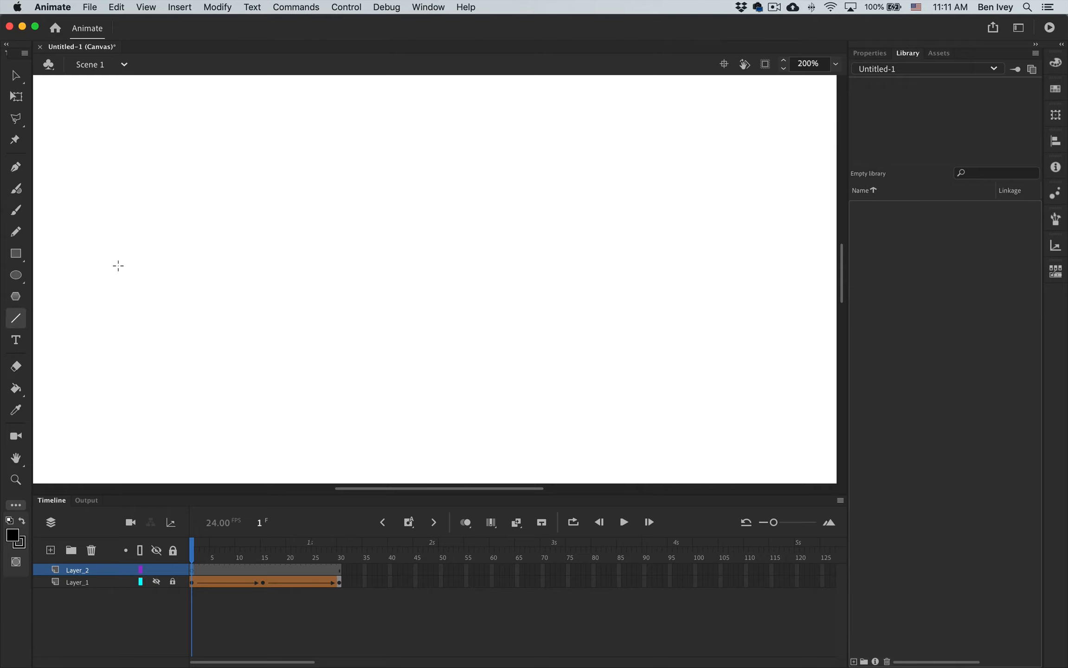
{"action": "mouse_move", "coordinate": [107, 255]}
{"action": "left_mouse_down"}
{"action": "mouse_move", "coordinate": [219, 375]}
{"action": "mouse_move", "coordinate": [303, 412]}
{"action": "left_mouse_up"}
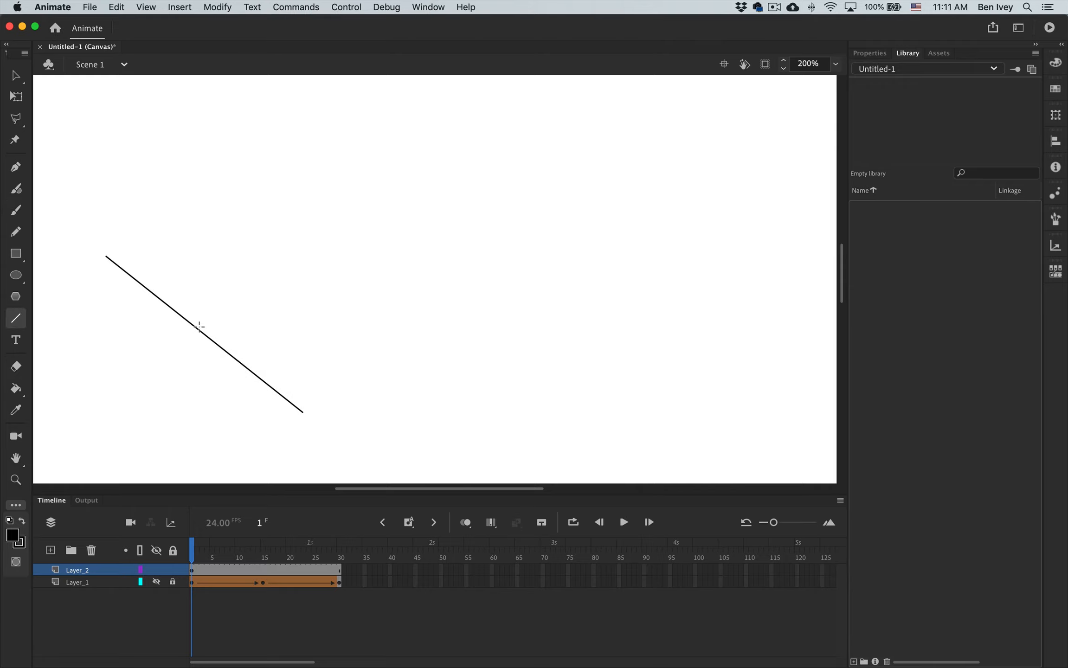
{"action": "left_click_drag", "start_coordinate": [197, 330], "coordinate": [241, 290]}
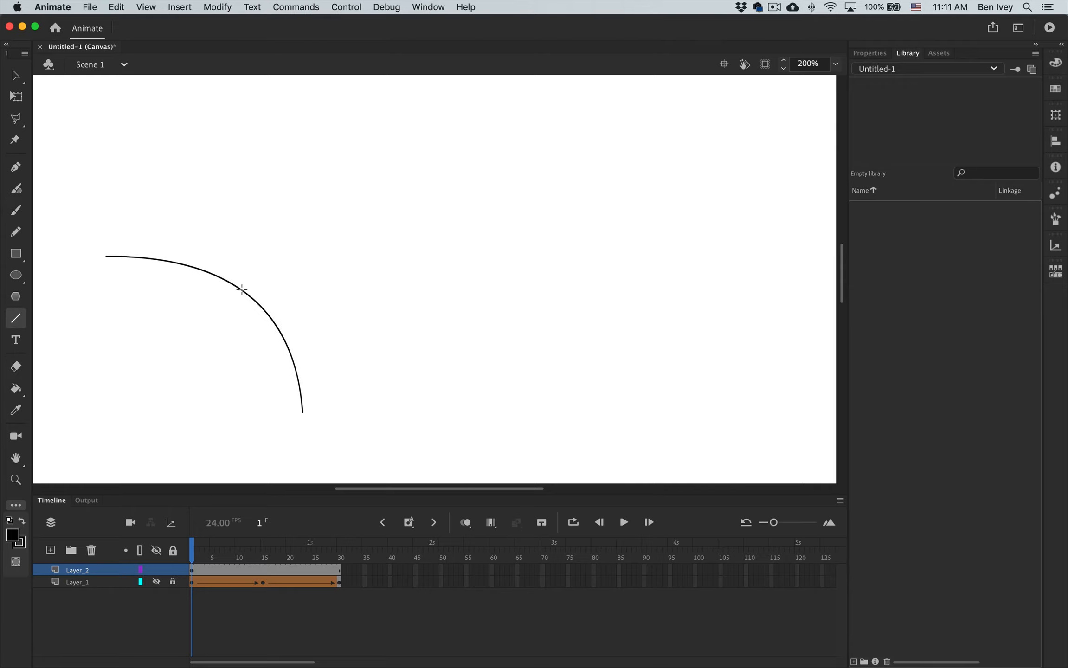
Add a keyframe at frame 30 of Layer_2 and replace its arc with a rising diagonal line bent toward the upper left.
{"action": "left_click", "coordinate": [339, 571]}
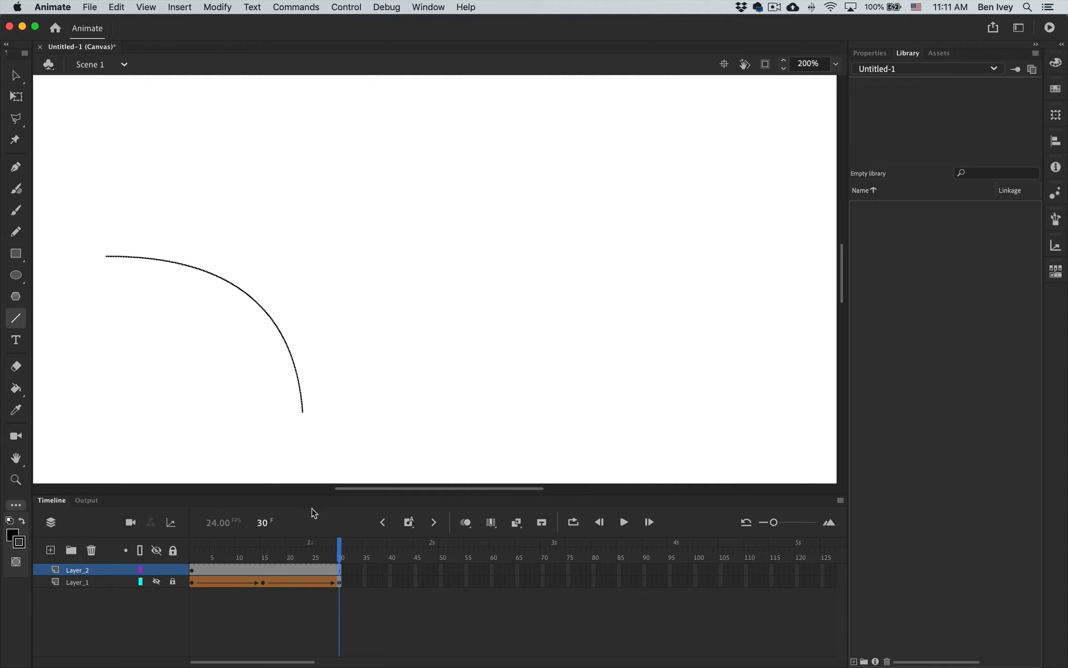
{"action": "key", "text": "F6"}
{"action": "key", "text": "Delete"}
{"action": "left_click_drag", "start_coordinate": [304, 407], "coordinate": [495, 225]}
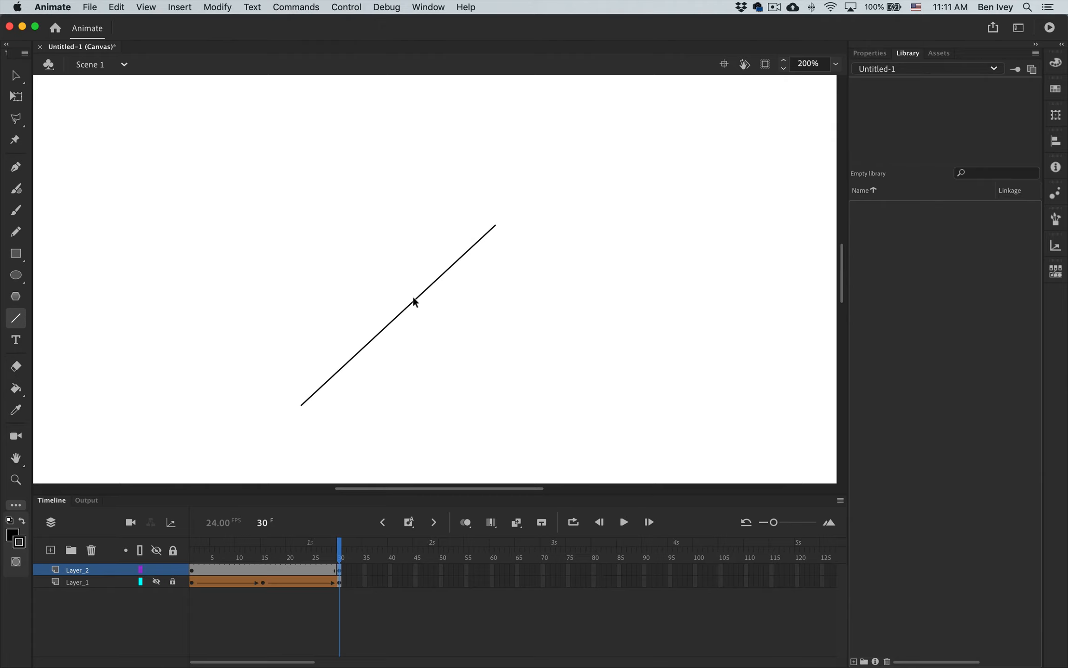
{"action": "left_click_drag", "start_coordinate": [402, 308], "coordinate": [342, 269]}
Create a shape tween on Layer_2 between the arcs at frames 1 and 30, and scrub through it.
{"action": "left_click", "coordinate": [320, 572]}
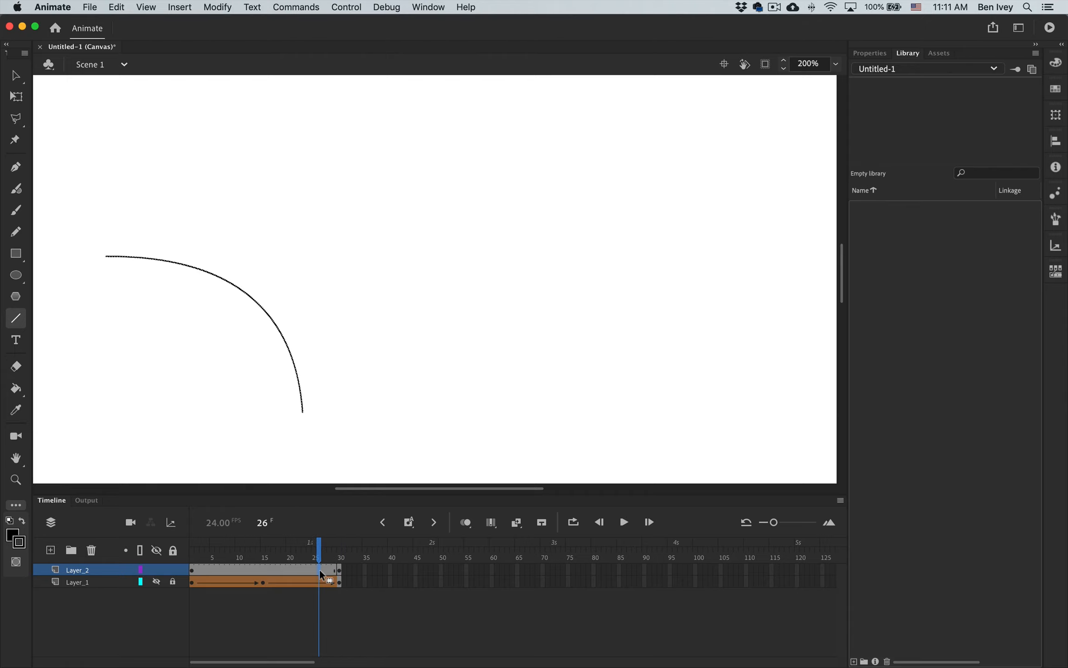
{"action": "left_click", "coordinate": [338, 574]}
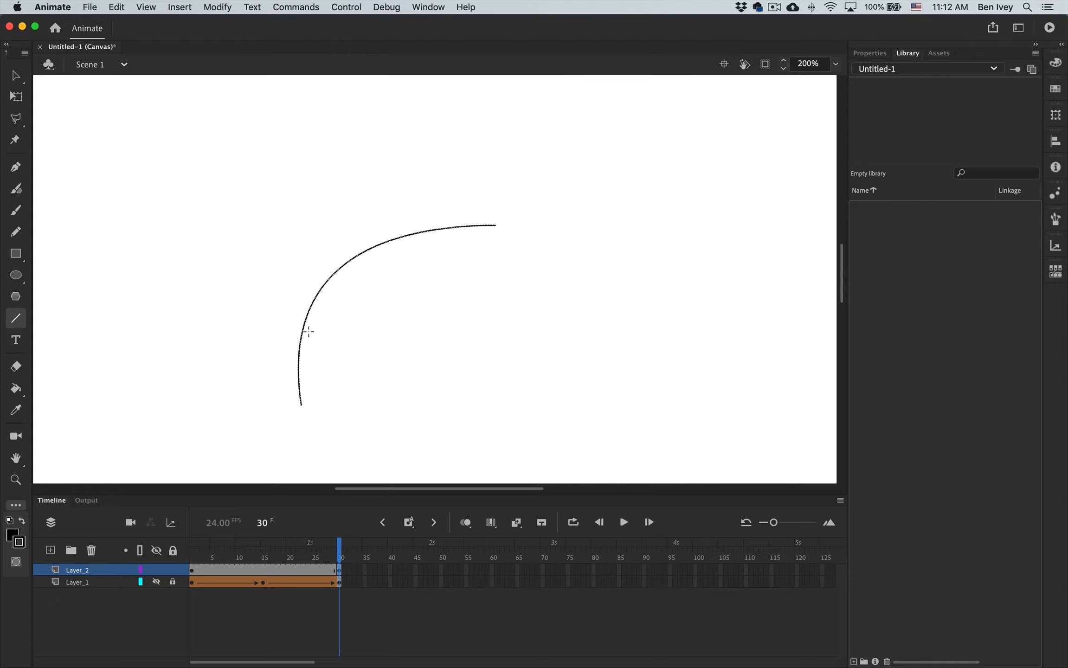
{"action": "left_click", "coordinate": [290, 564]}
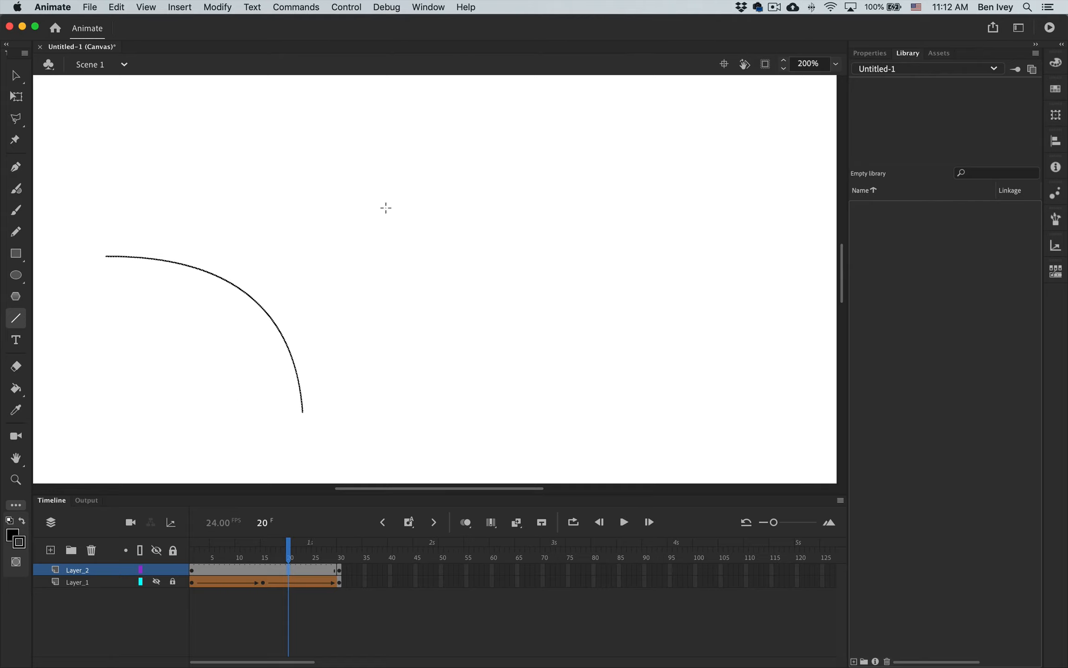
{"action": "right_click", "coordinate": [191, 573]}
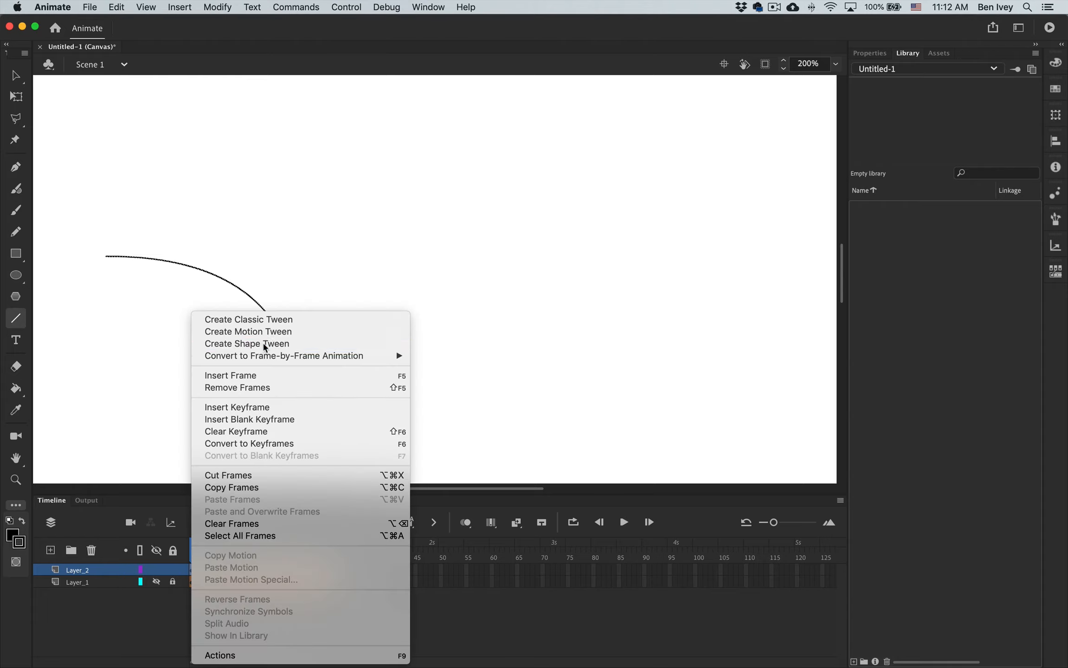
{"action": "left_click", "coordinate": [276, 344]}
{"action": "left_click_drag", "start_coordinate": [194, 556], "coordinate": [262, 538]}
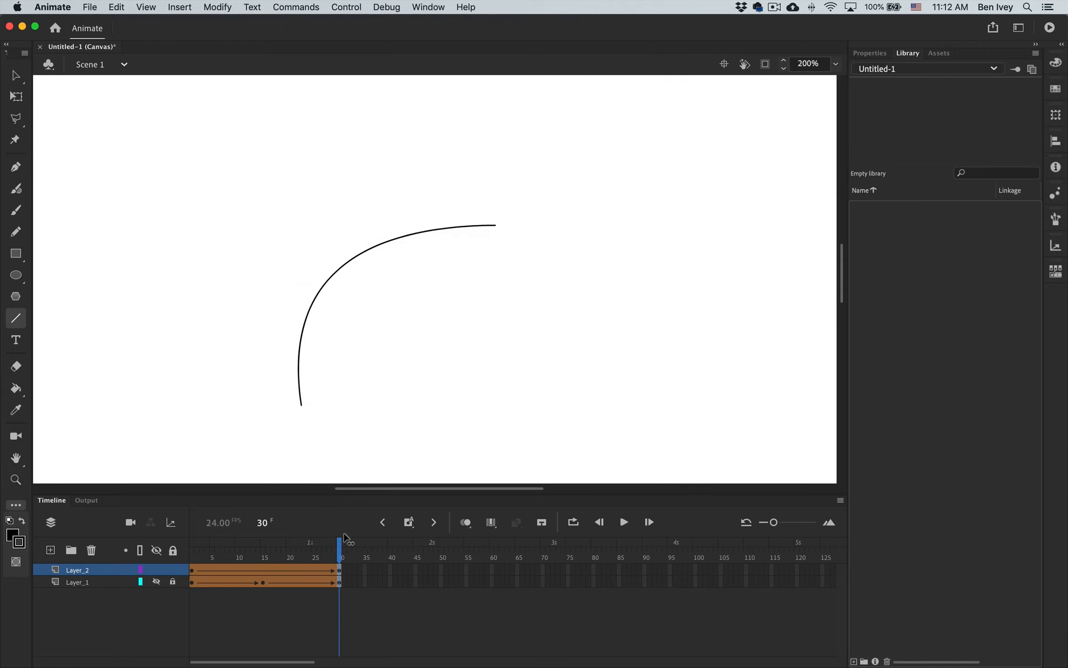
{"action": "left_click_drag", "start_coordinate": [342, 541], "coordinate": [124, 537]}
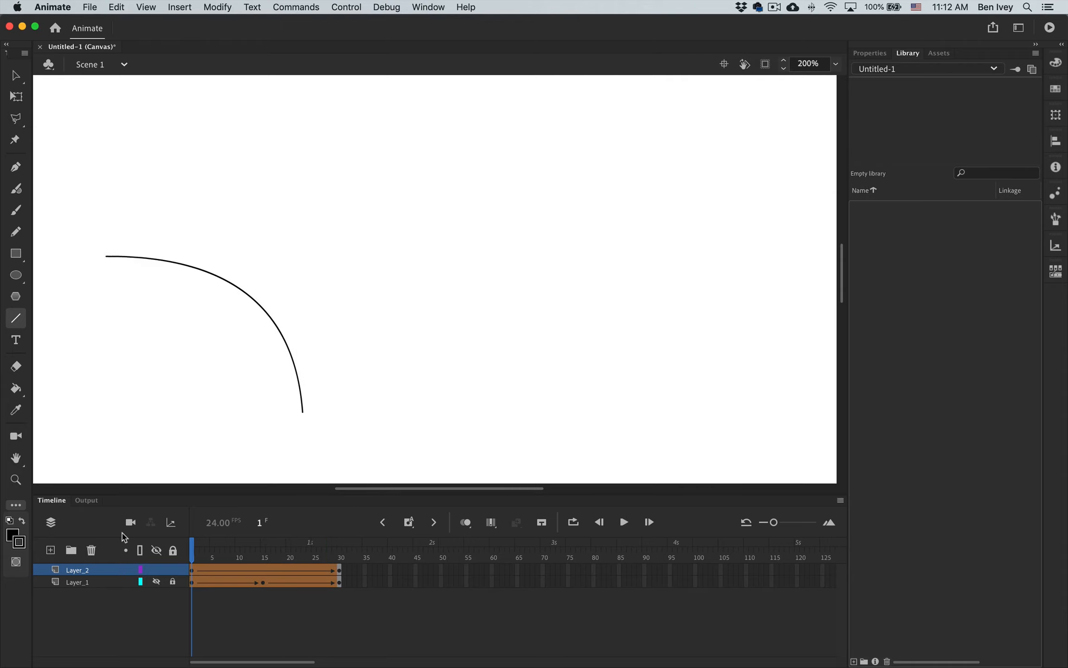
Add a shape hint to the arc at frame 1 of Layer_2 and snap it to the arc's upper-left end.
{"action": "key", "text": "v"}
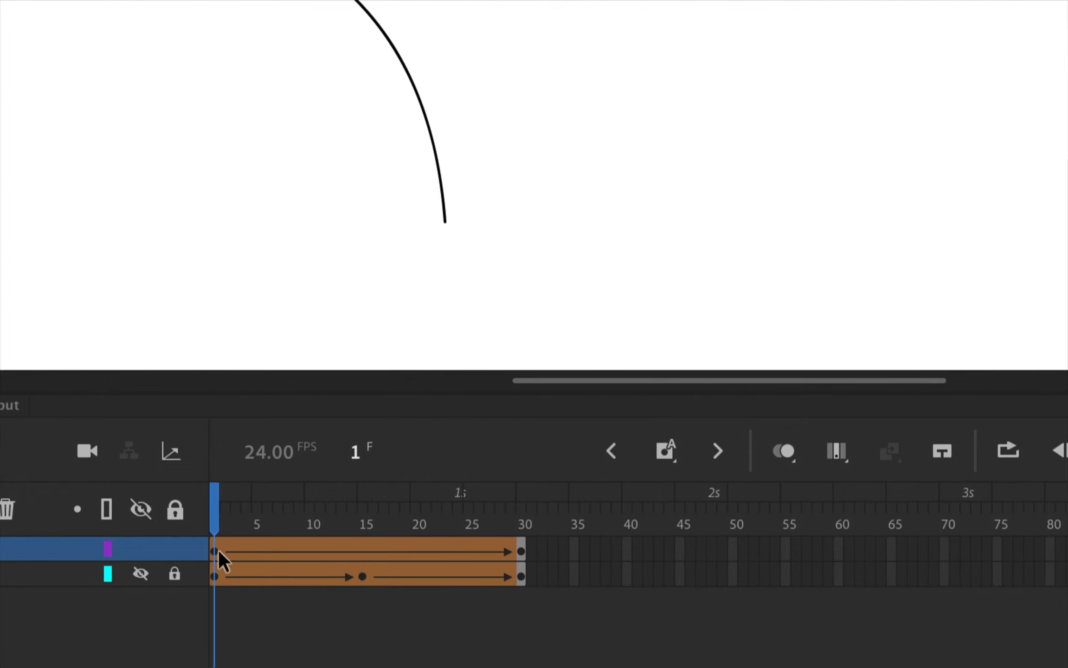
{"action": "left_click_drag", "start_coordinate": [217, 558], "coordinate": [210, 549]}
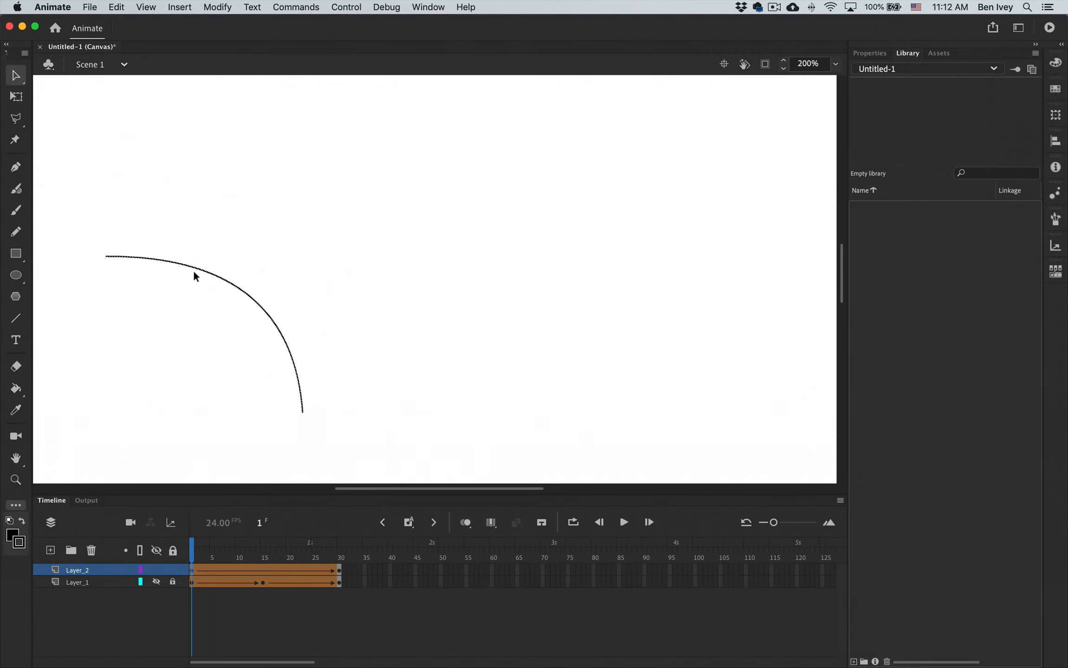
{"action": "left_click", "coordinate": [218, 5]}
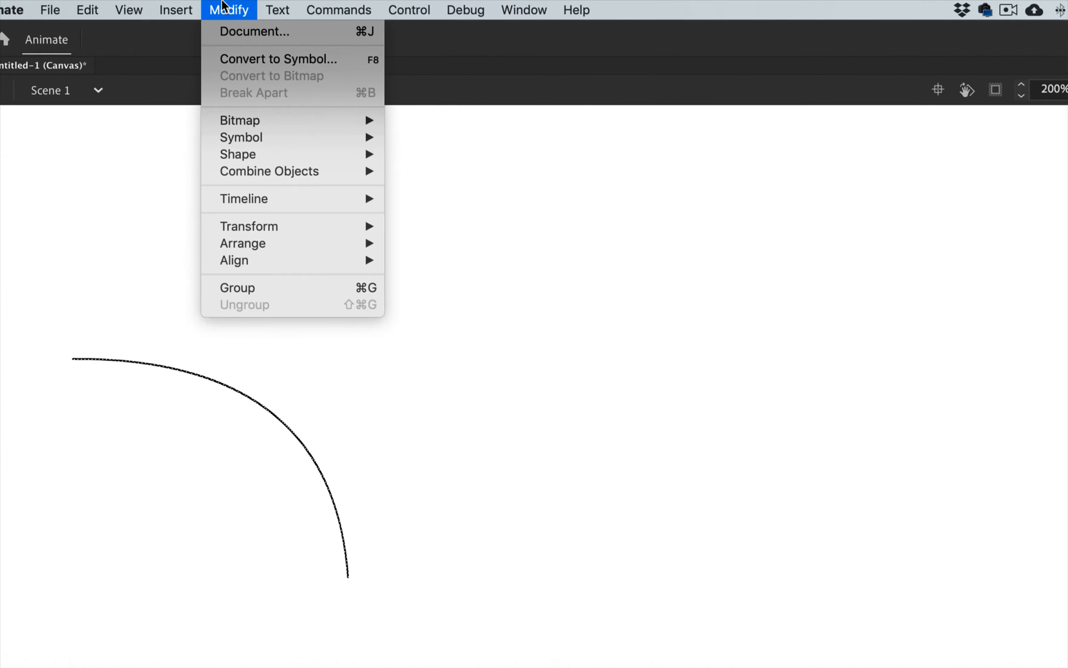
{"action": "mouse_move", "coordinate": [232, 156]}
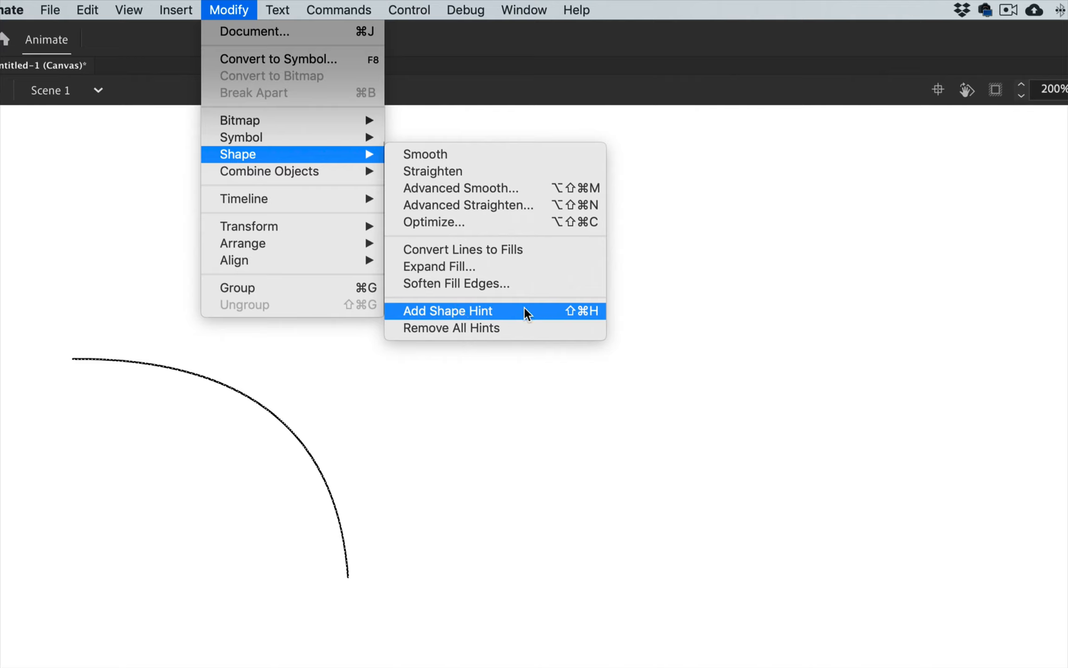
{"action": "left_click", "coordinate": [583, 313]}
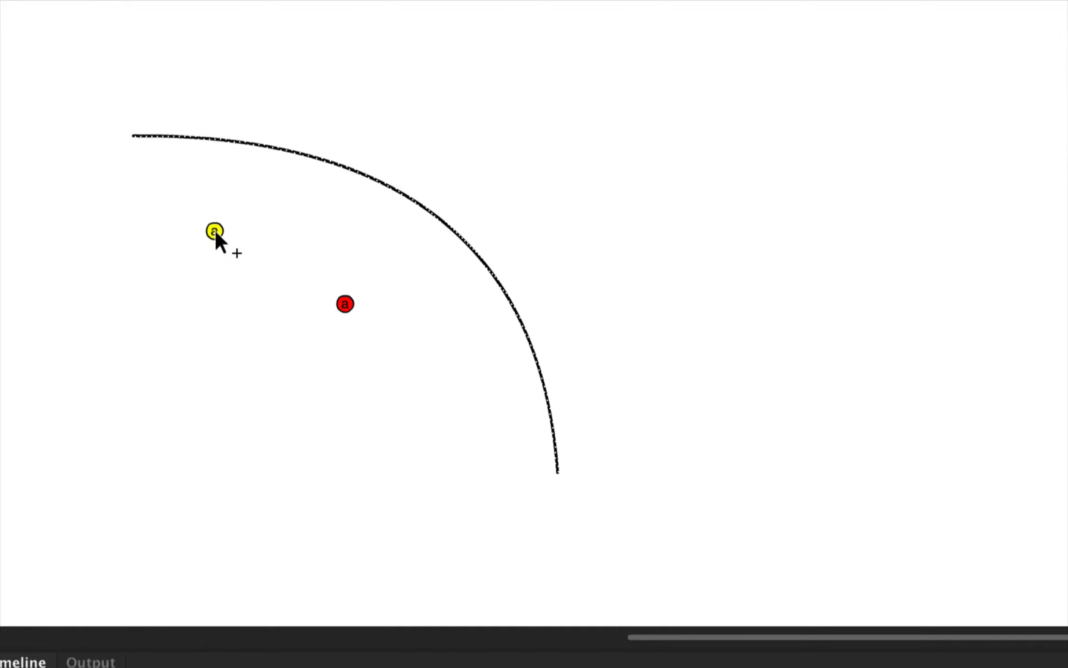
{"action": "left_click_drag", "start_coordinate": [131, 138], "coordinate": [132, 136]}
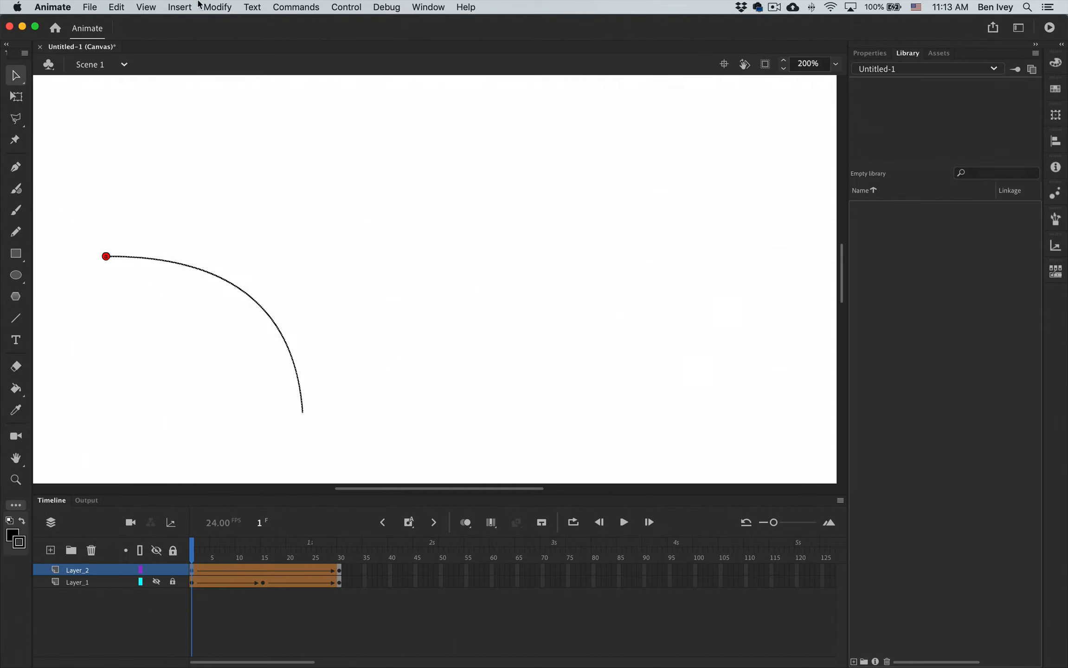
Add a second shape hint at frame 1 and snap it to the arc's lower-right end.
{"action": "left_click", "coordinate": [218, 7]}
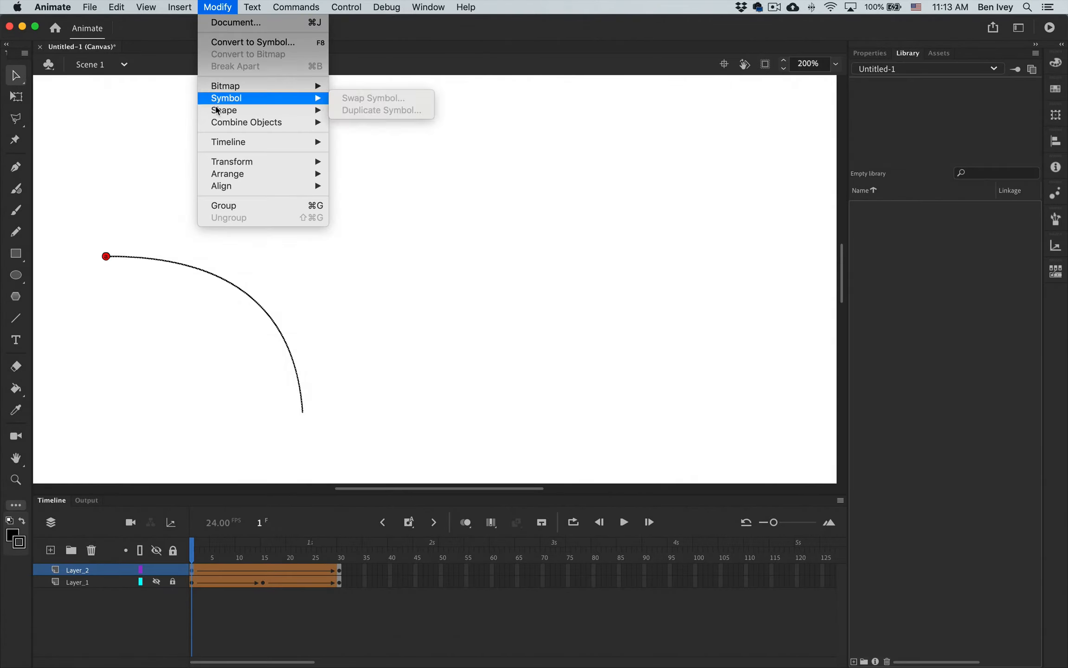
{"action": "mouse_move", "coordinate": [223, 112]}
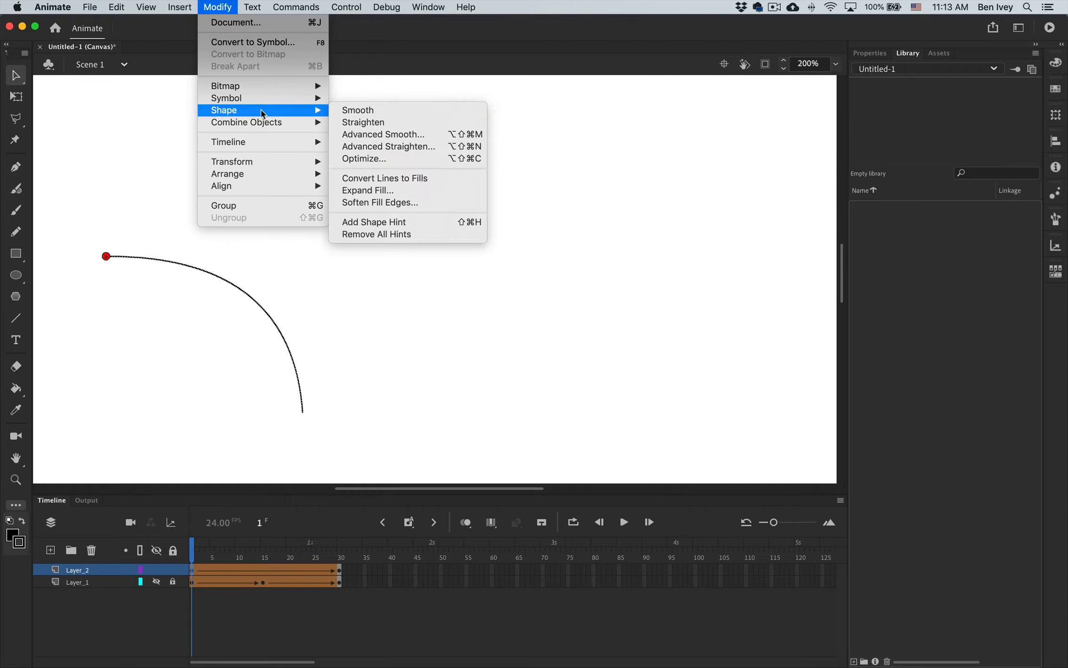
{"action": "left_click", "coordinate": [368, 222]}
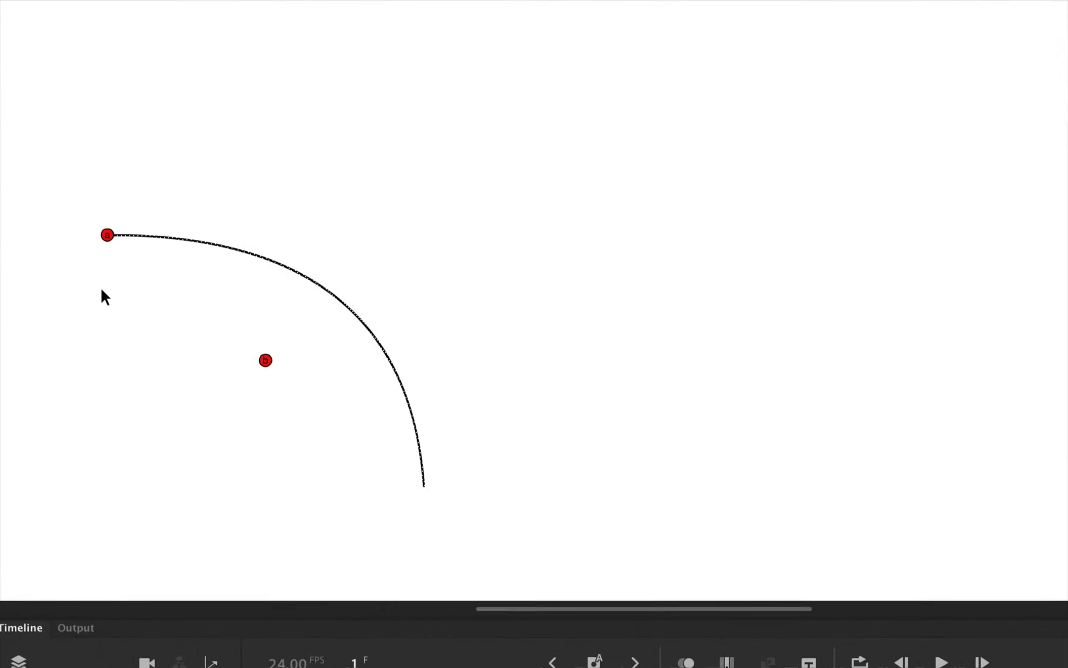
{"action": "left_click_drag", "start_coordinate": [297, 377], "coordinate": [486, 531]}
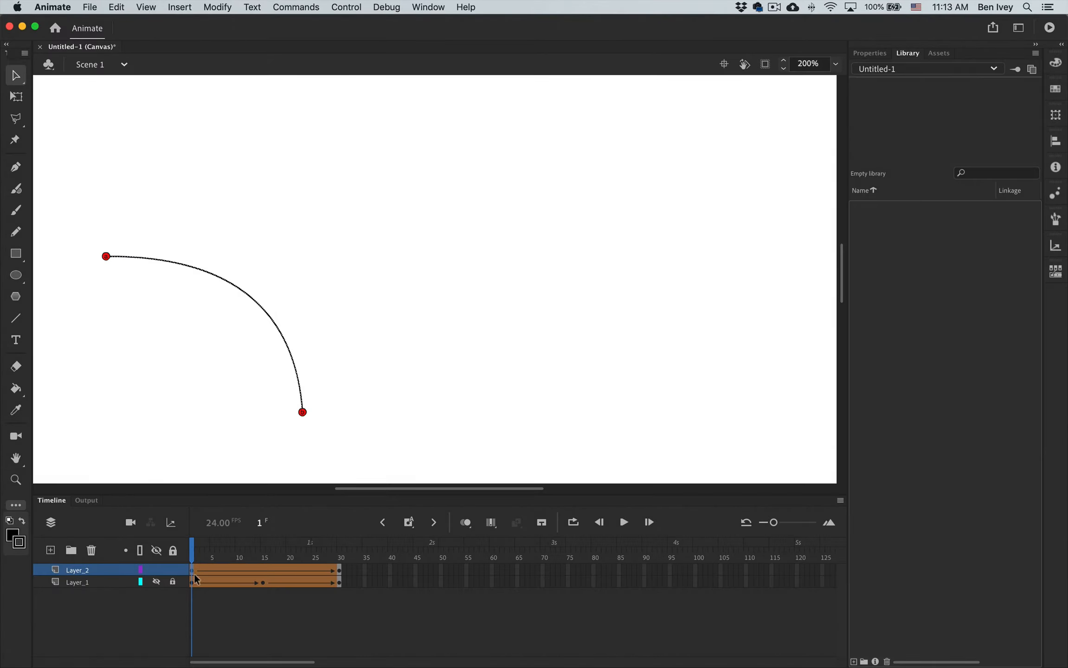
Place both shape hints on the ends of the arc at frame 30, and scrub through the hinted tween.
{"action": "left_click", "coordinate": [339, 570]}
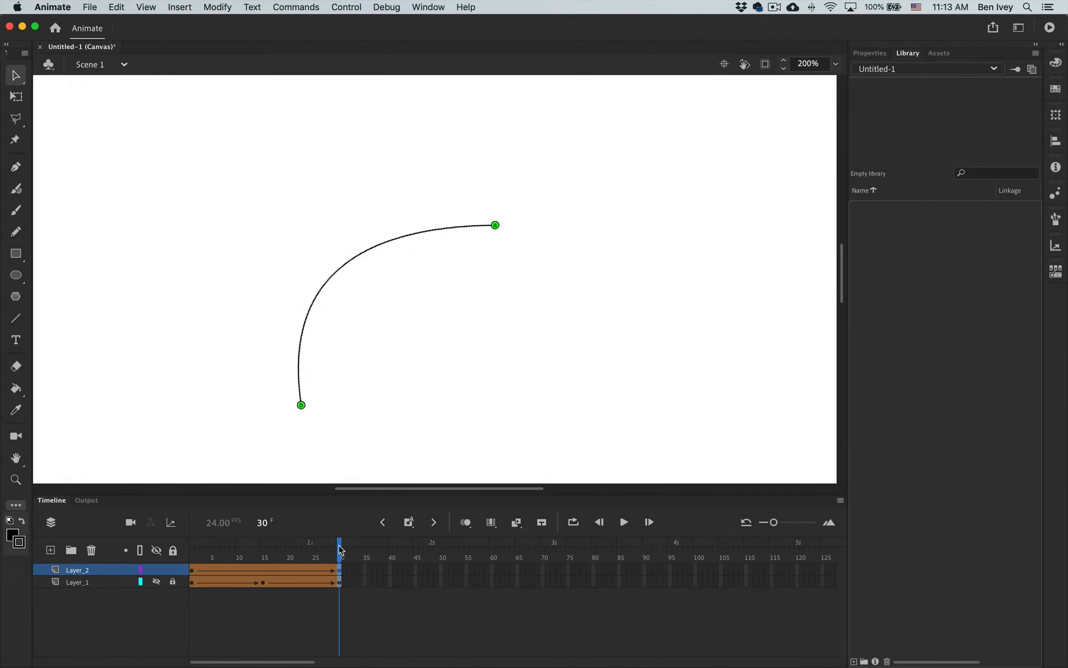
{"action": "mouse_move", "coordinate": [341, 544]}
{"action": "left_mouse_down"}
{"action": "mouse_move", "coordinate": [193, 545]}
{"action": "mouse_move", "coordinate": [368, 555]}
{"action": "mouse_move", "coordinate": [185, 555]}
{"action": "left_mouse_up"}
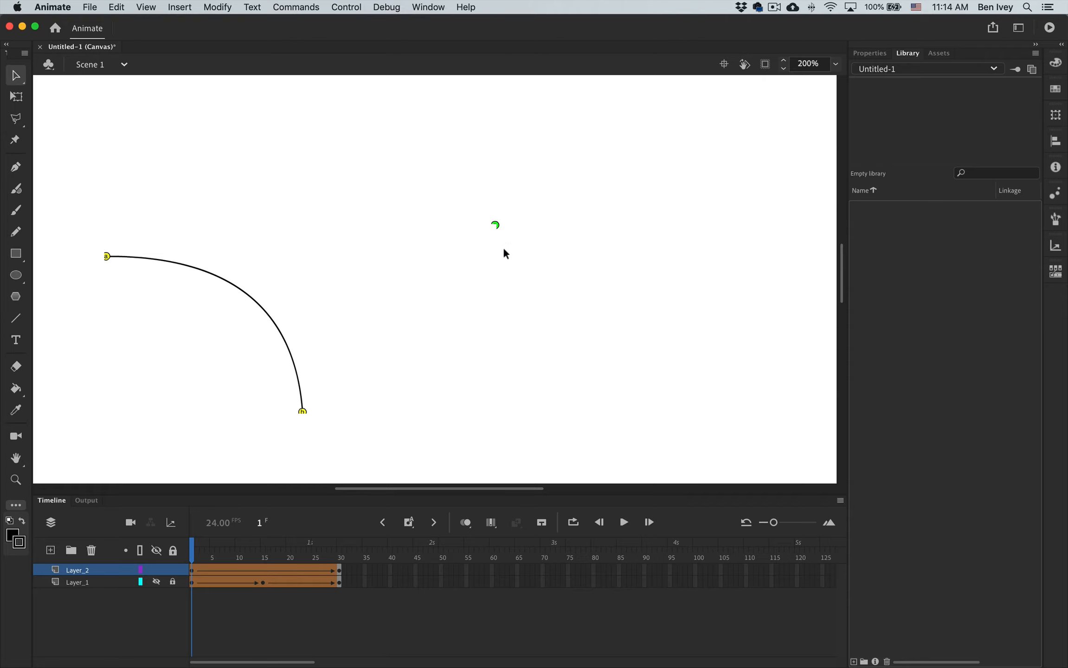
{"action": "mouse_move", "coordinate": [194, 555]}
{"action": "left_mouse_down"}
{"action": "mouse_move", "coordinate": [340, 555]}
{"action": "mouse_move", "coordinate": [194, 548]}
{"action": "left_mouse_up"}
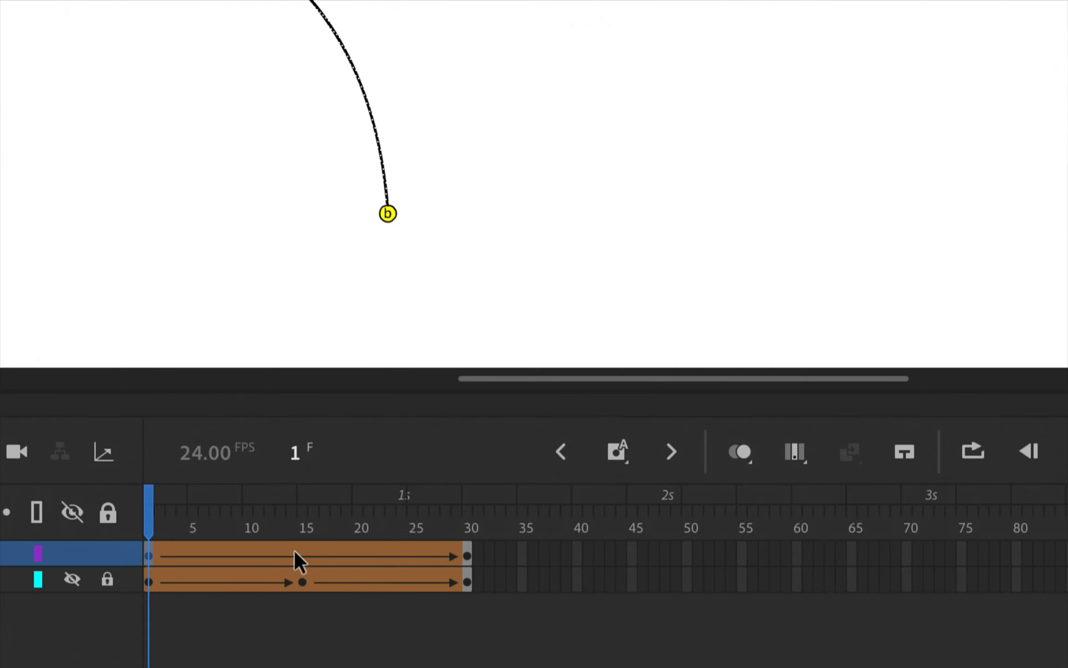
{"action": "left_click", "coordinate": [259, 569]}
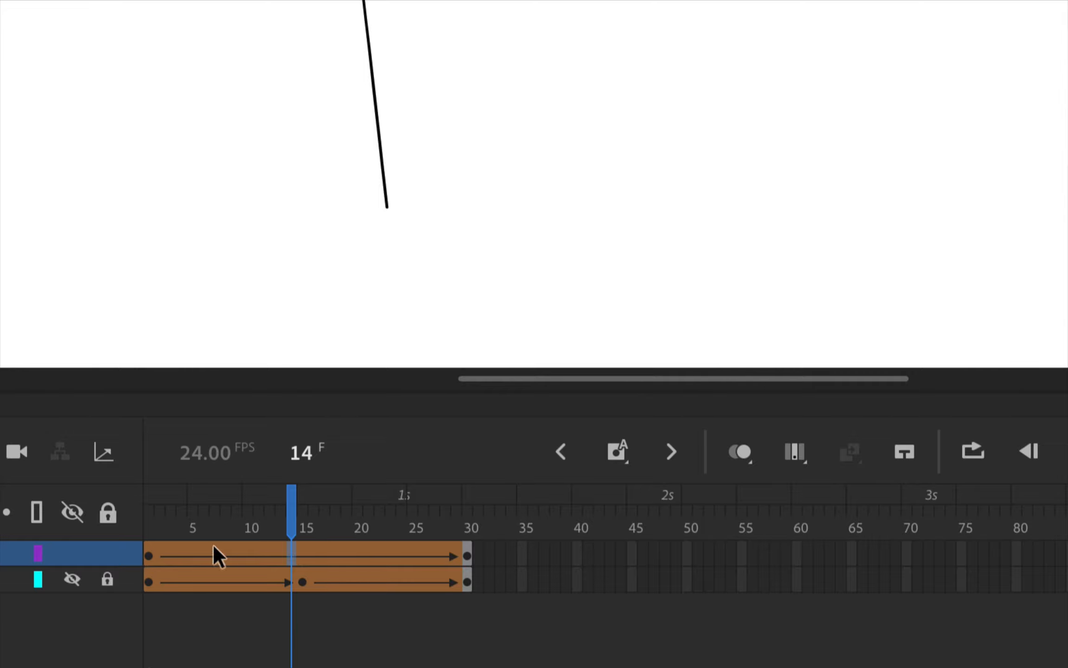
Remove the shape tween starting at frame 1 of Layer_2.
{"action": "left_click", "coordinate": [144, 557]}
{"action": "right_click", "coordinate": [145, 557]}
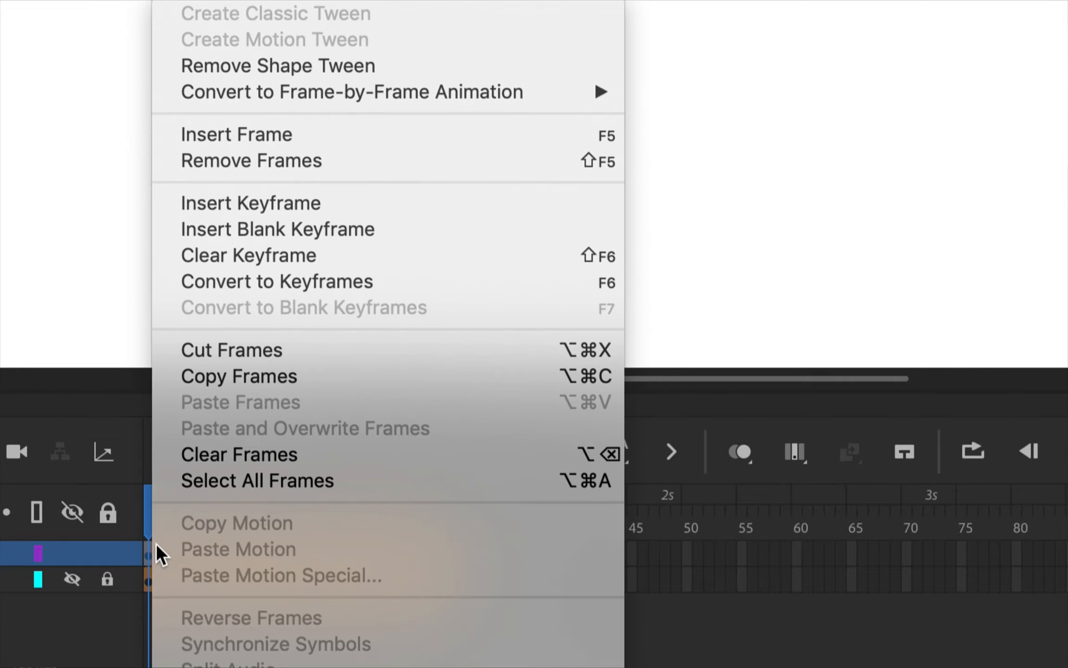
{"action": "left_click", "coordinate": [319, 65]}
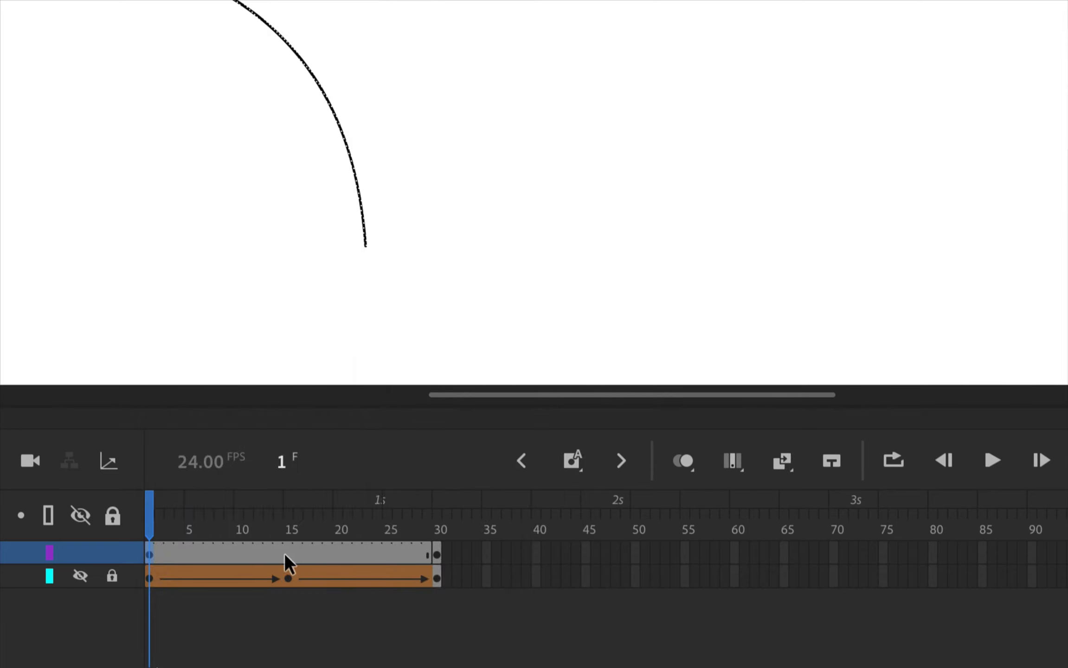
Insert a keyframe at frame 15 of Layer_2 and delete the arc copied into it.
{"action": "left_click", "coordinate": [287, 554]}
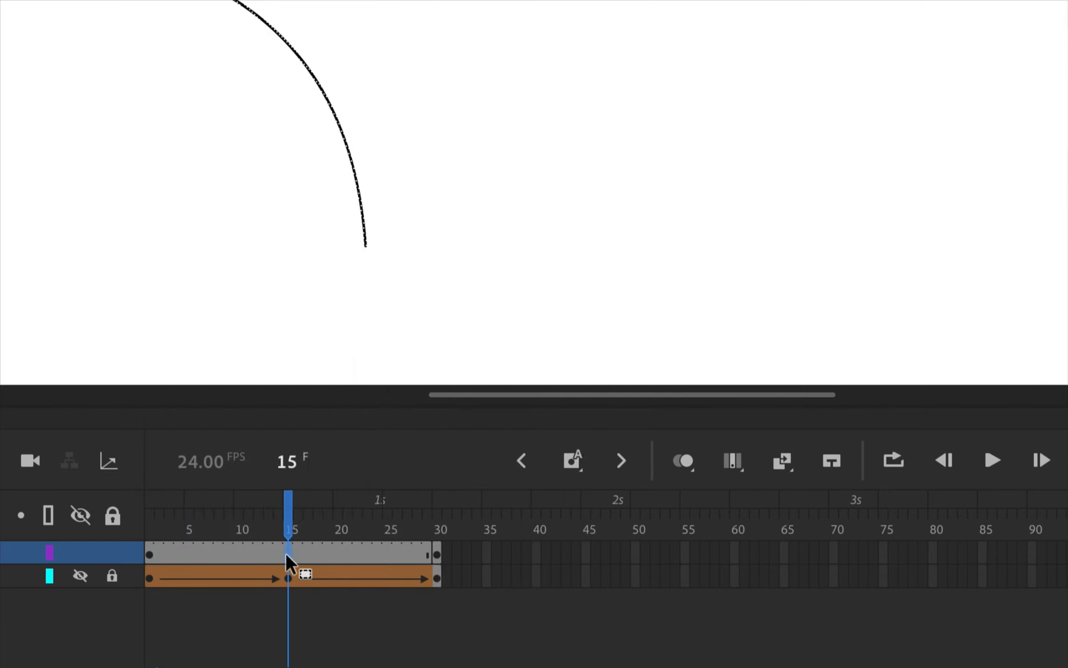
{"action": "key", "text": "F6"}
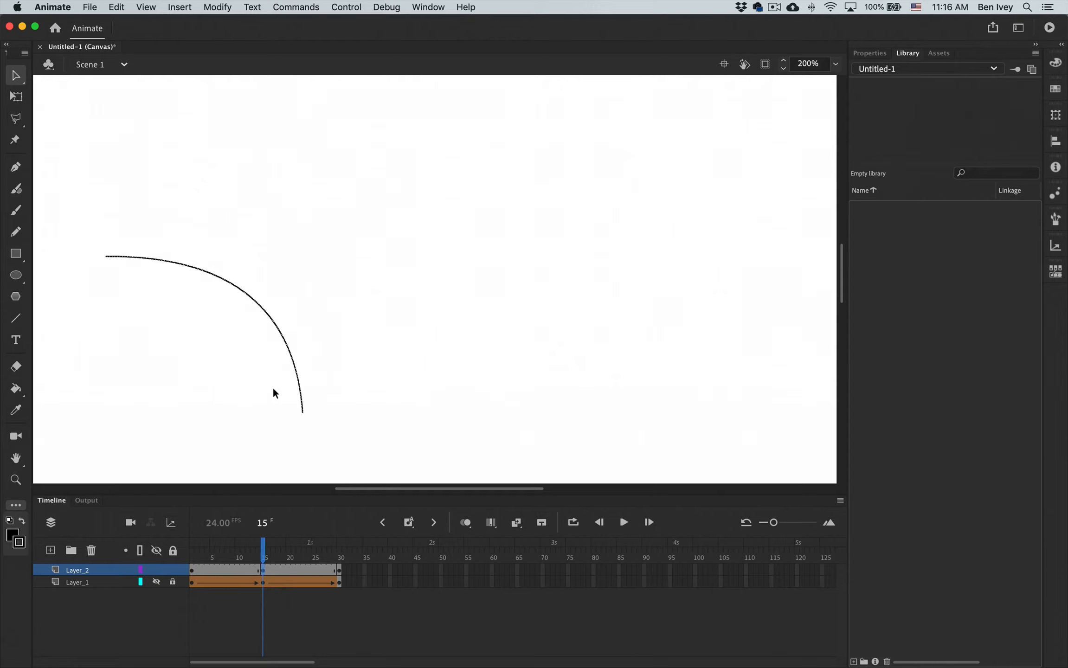
{"action": "left_click", "coordinate": [274, 390]}
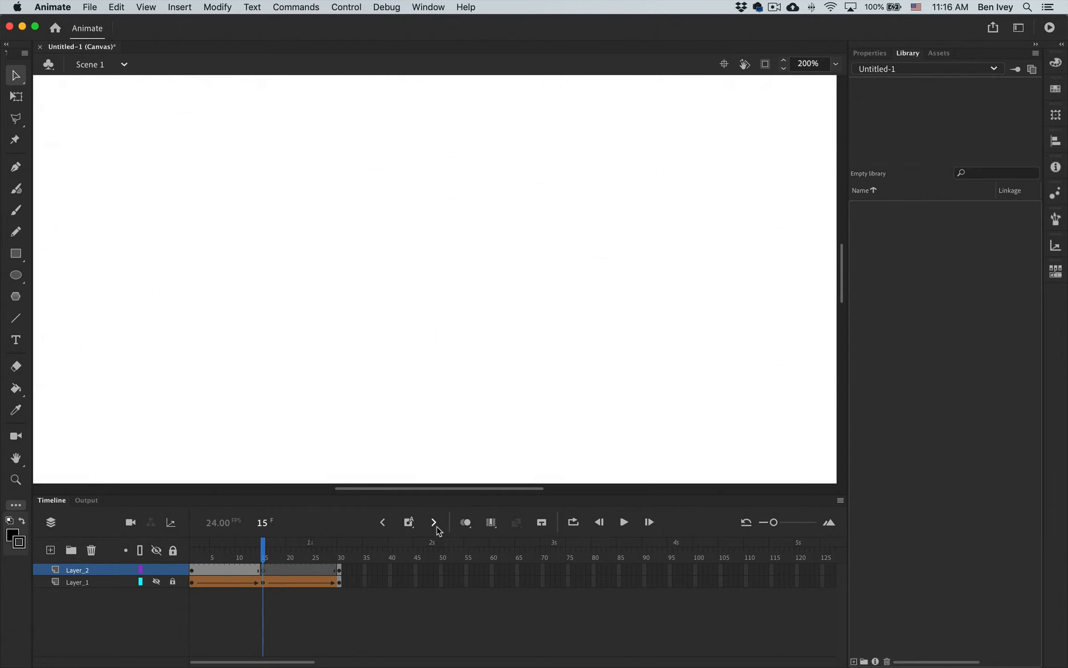
Turn on onion skinning across frames 1 to 30 and draw a nearly vertical line at frame 15 upward from the arcs' shared lower end.
{"action": "left_click", "coordinate": [466, 523]}
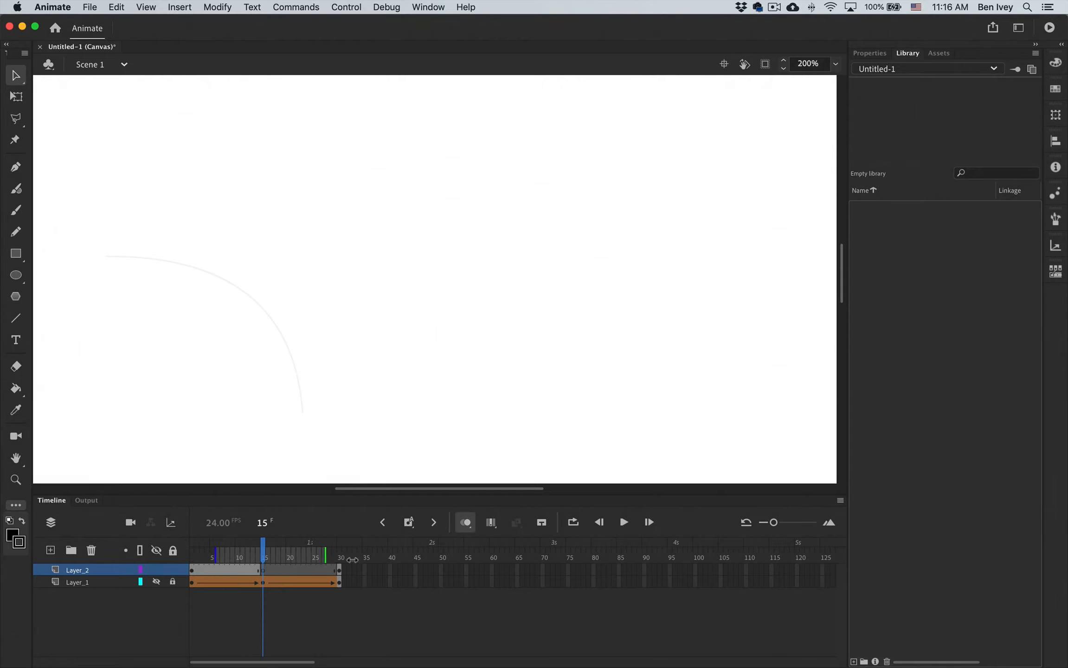
{"action": "left_click_drag", "start_coordinate": [316, 552], "coordinate": [340, 553]}
{"action": "left_click_drag", "start_coordinate": [216, 552], "coordinate": [191, 552]}
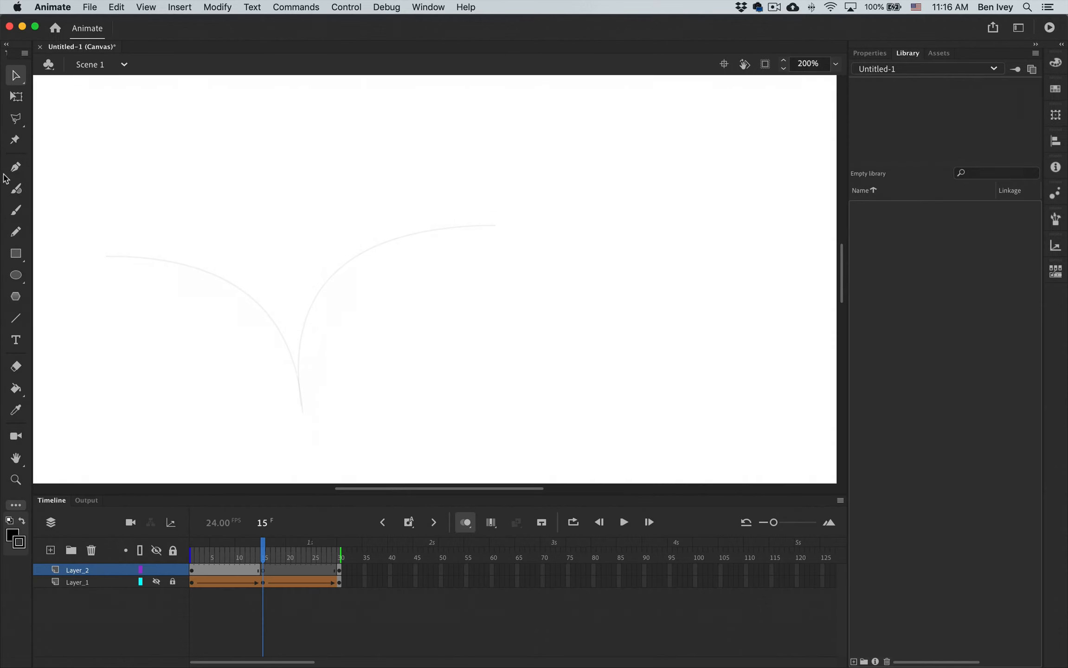
{"action": "left_click", "coordinate": [17, 317]}
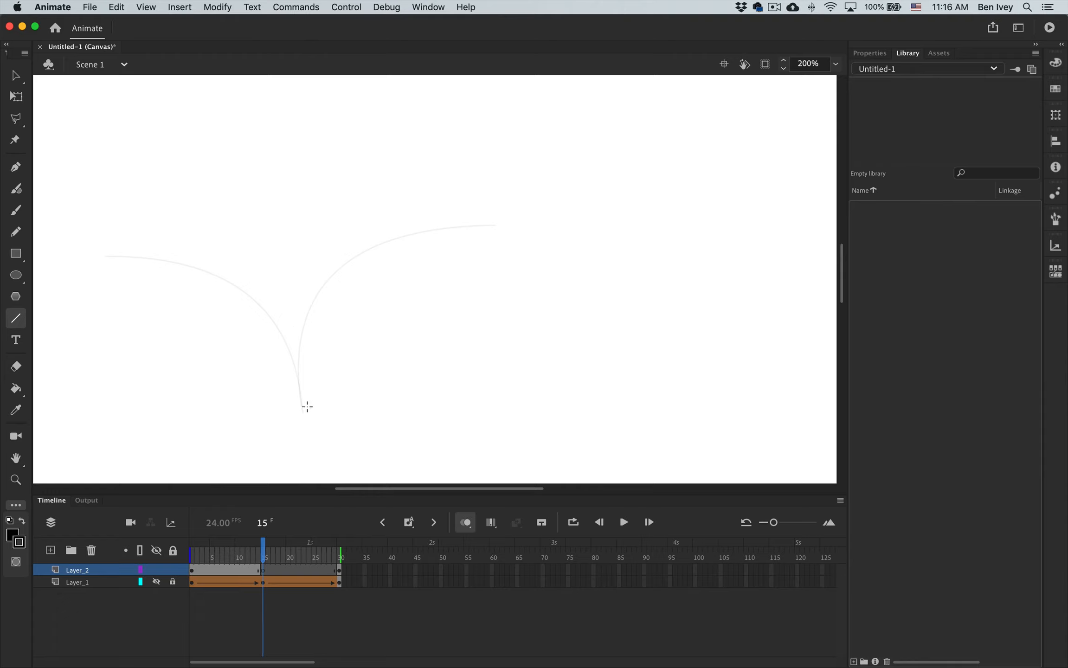
{"action": "left_click_drag", "start_coordinate": [301, 409], "coordinate": [268, 127]}
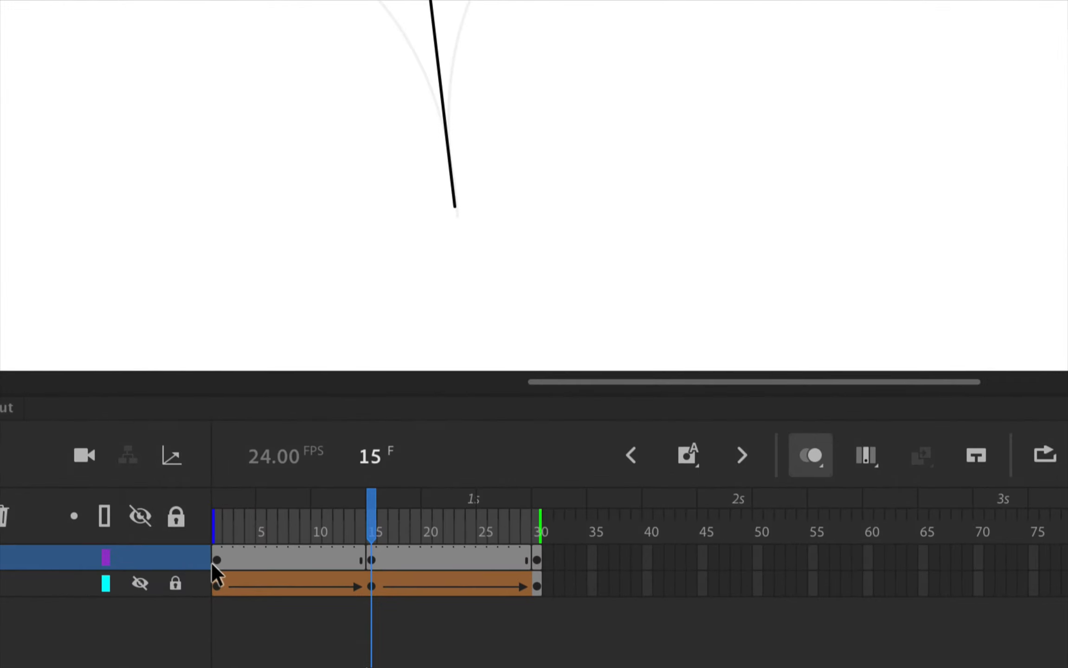
Create shape tweens on Layer_2 from frame 1 to frame 15 and from frame 15 to frame 30.
{"action": "left_click", "coordinate": [216, 560]}
{"action": "right_click", "coordinate": [217, 560]}
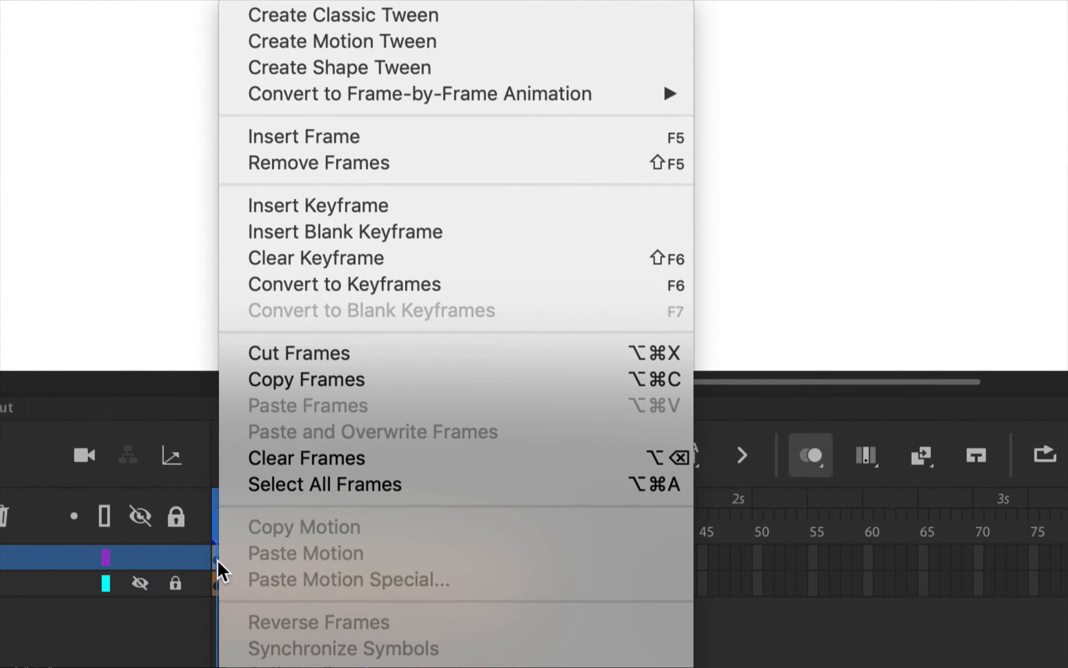
{"action": "left_click", "coordinate": [313, 68]}
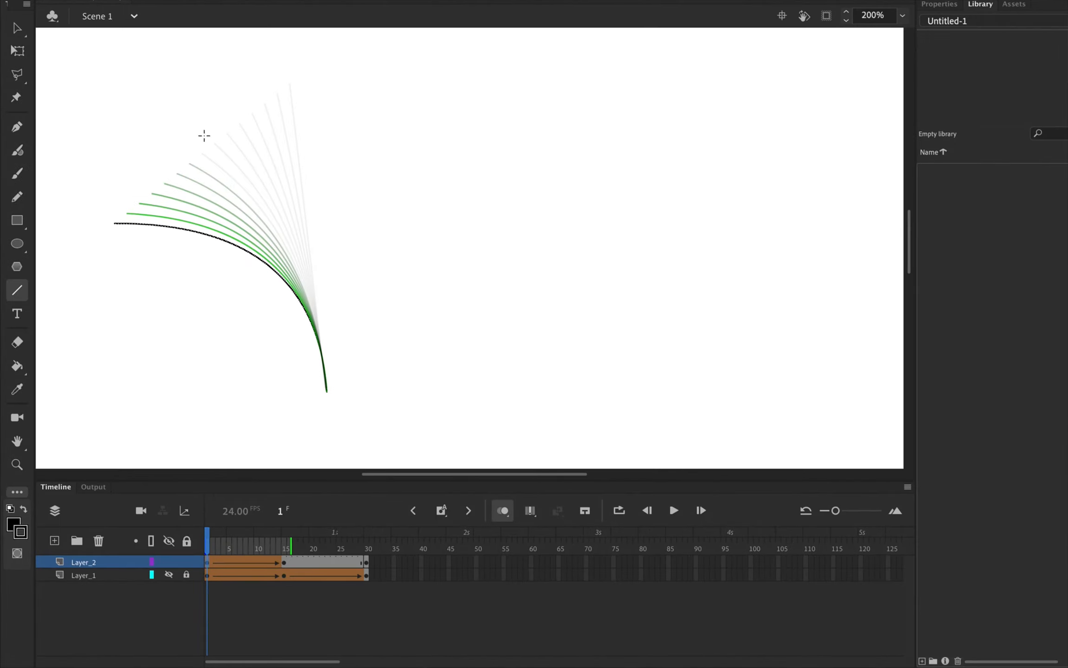
{"action": "left_click", "coordinate": [285, 562]}
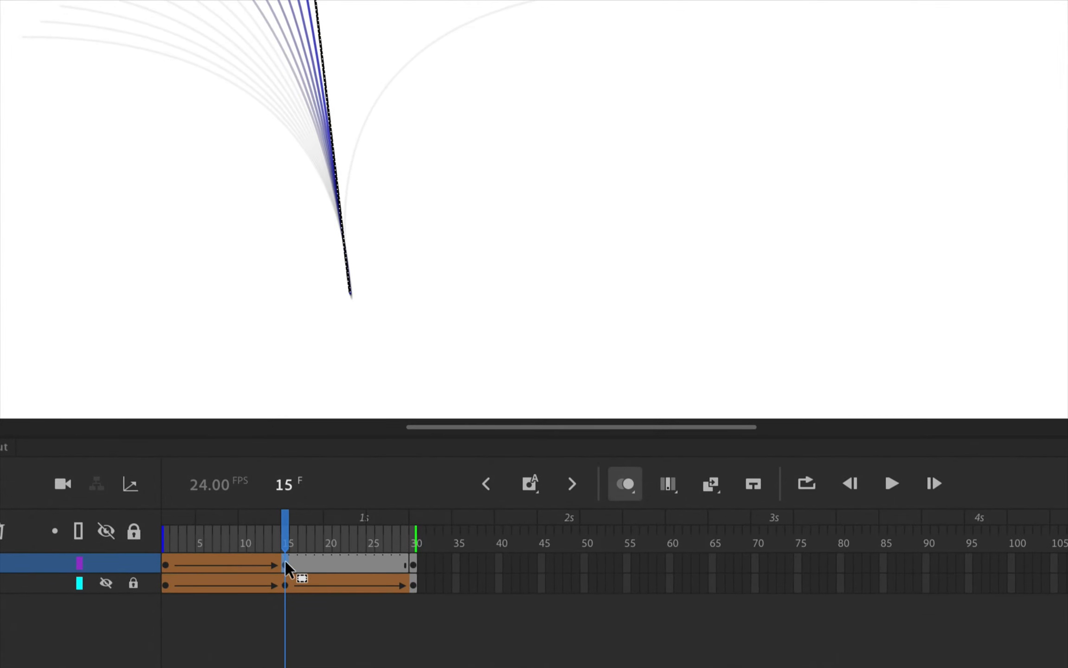
{"action": "right_click", "coordinate": [284, 562]}
{"action": "key", "text": "Escape"}
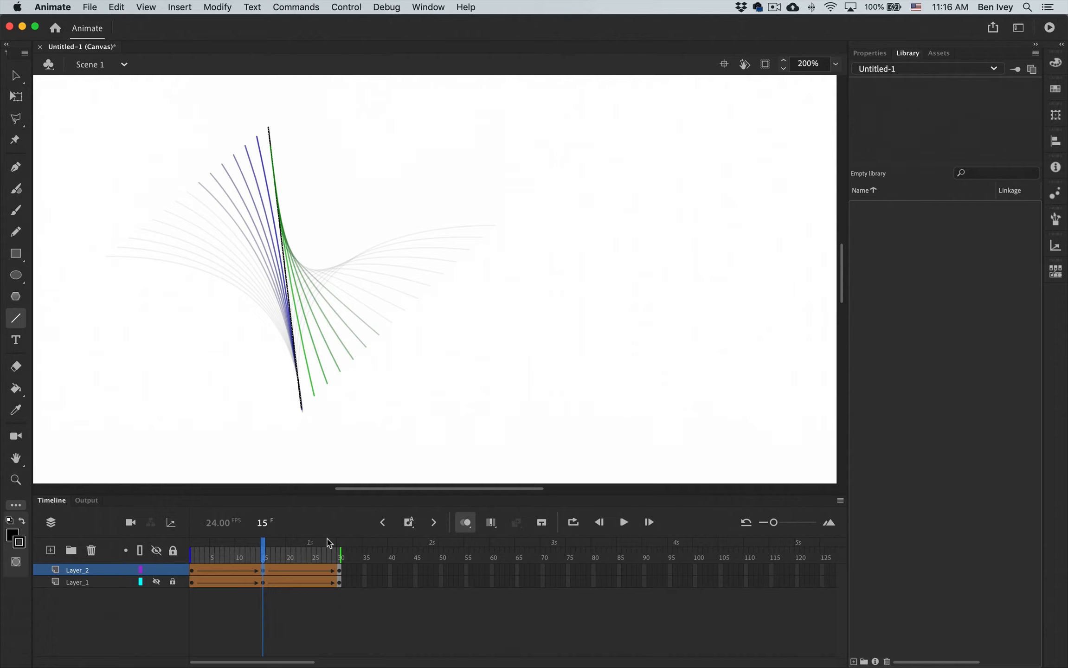
Turn off onion skinning and scrub from frame 15 to frame 23 to preview the second tween.
{"action": "left_click", "coordinate": [467, 524]}
{"action": "mouse_move", "coordinate": [263, 556]}
{"action": "left_mouse_down"}
{"action": "mouse_move", "coordinate": [227, 558]}
{"action": "mouse_move", "coordinate": [339, 559]}
{"action": "mouse_move", "coordinate": [304, 558]}
{"action": "left_mouse_up"}
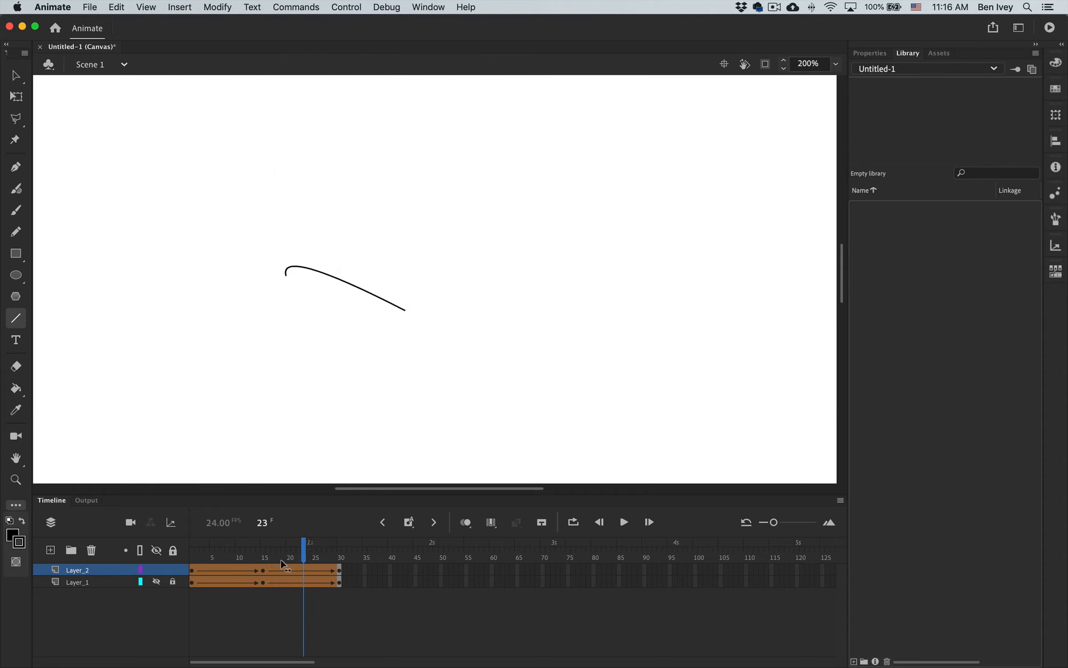
Add a shape hint to the nearly vertical line at frame 15 of Layer_2.
{"action": "left_click", "coordinate": [263, 570]}
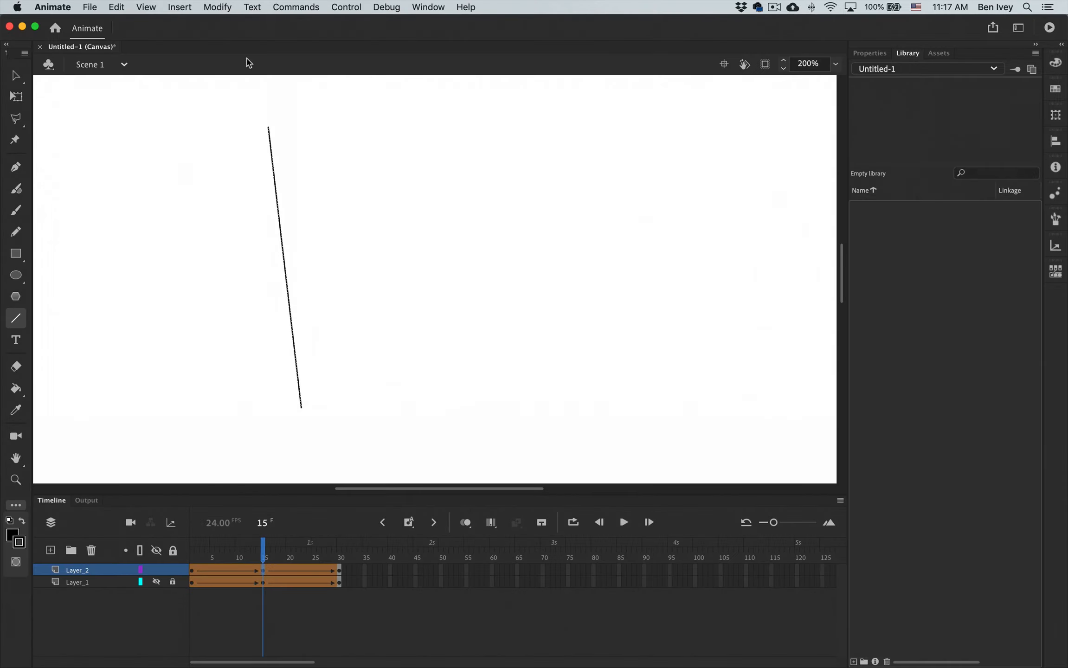
{"action": "left_click", "coordinate": [186, 0]}
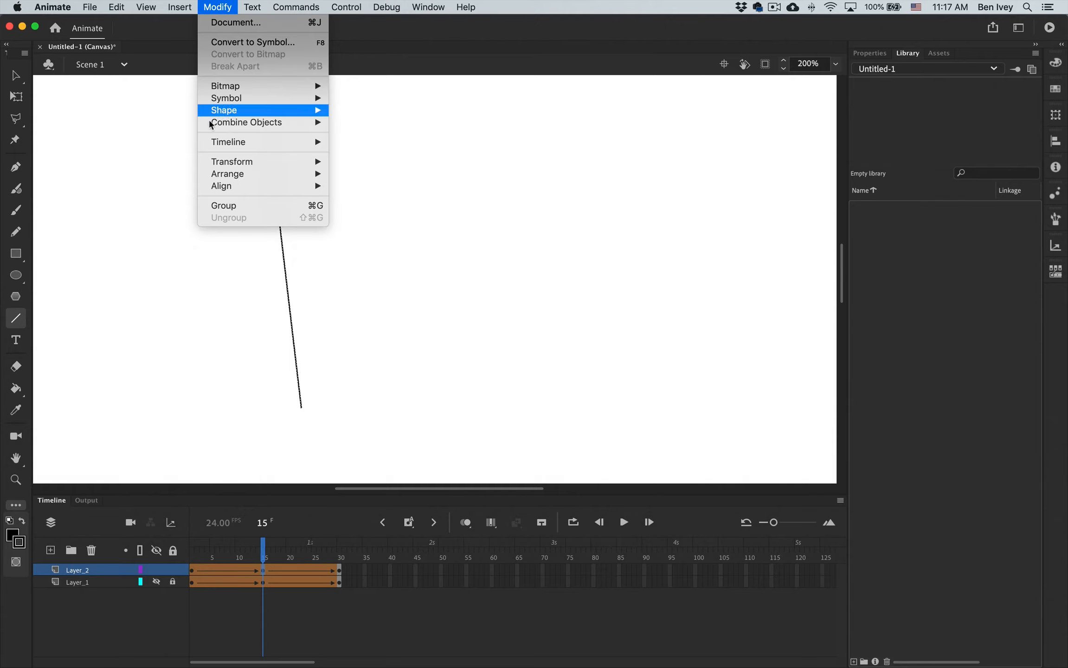
{"action": "mouse_move", "coordinate": [222, 110]}
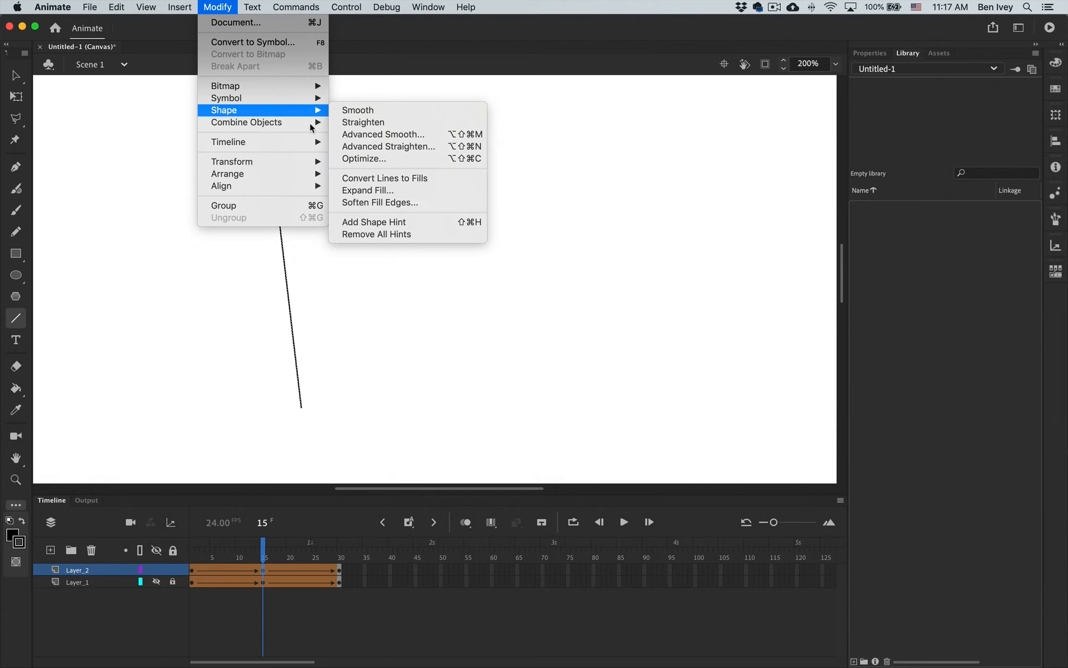
{"action": "left_click", "coordinate": [367, 222]}
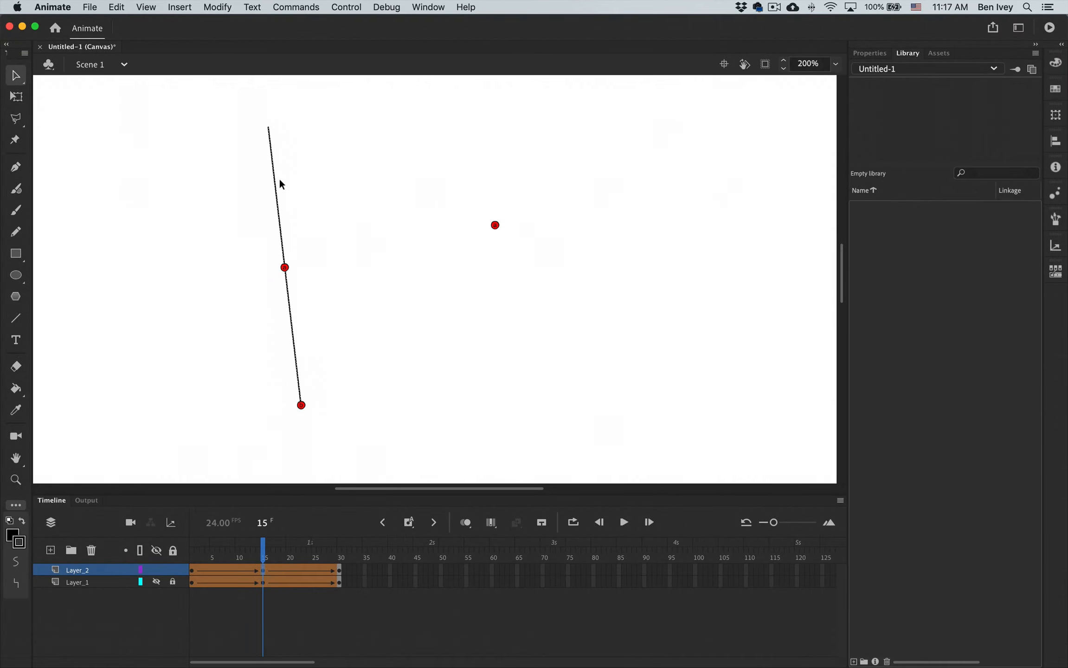
Remove all shape hints from the Layer_2 keyframes at frame 15 and frame 1.
{"action": "left_click", "coordinate": [217, 7]}
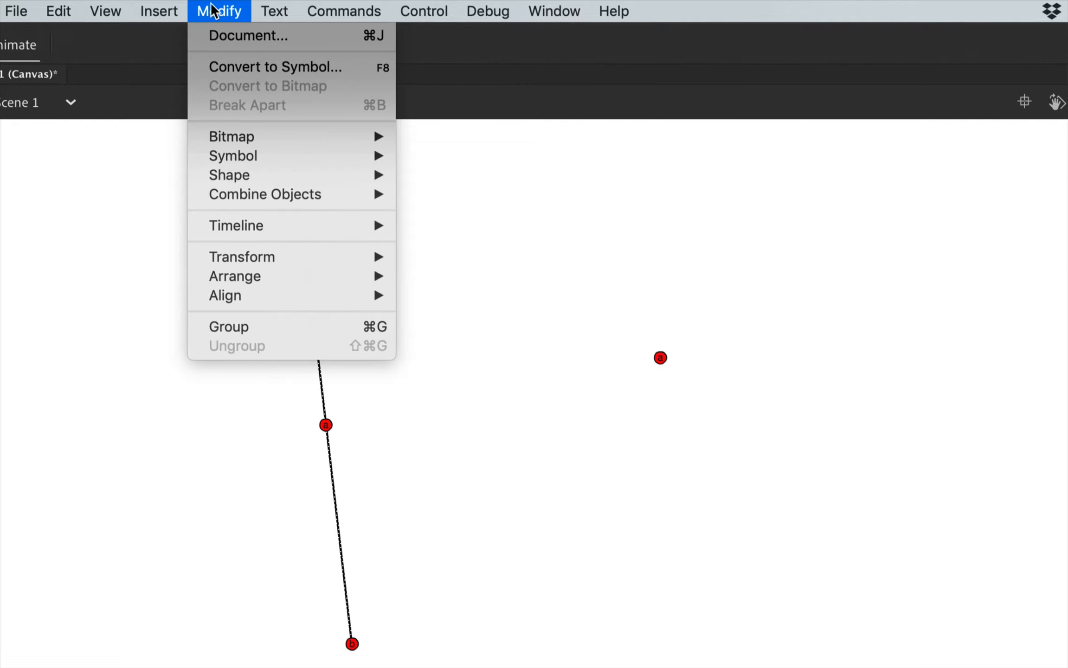
{"action": "mouse_move", "coordinate": [238, 174]}
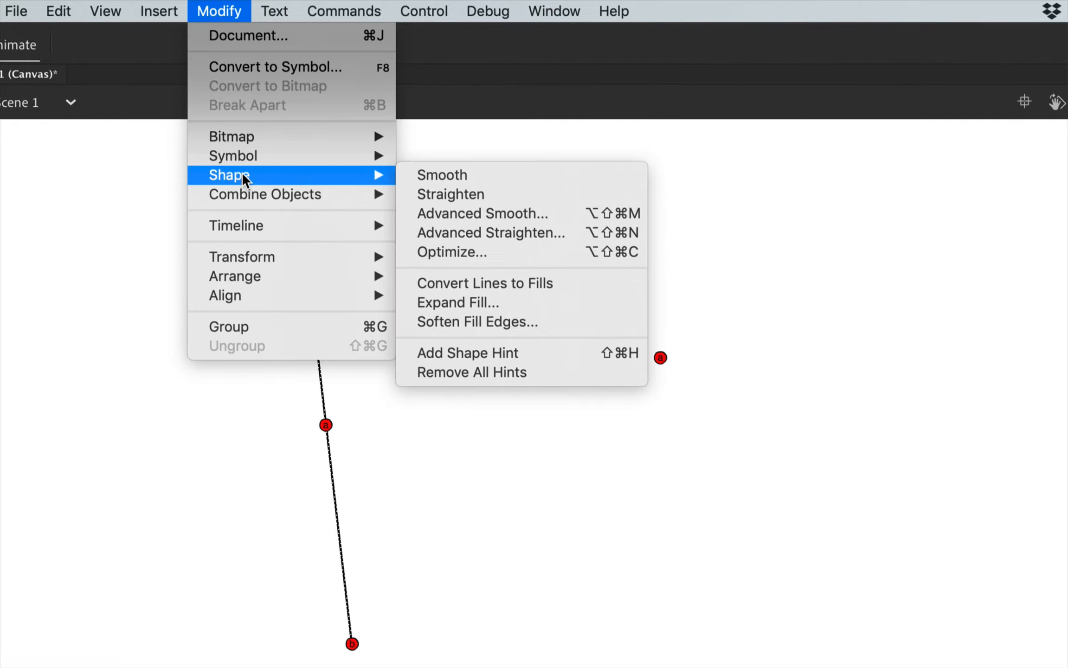
{"action": "left_click", "coordinate": [508, 373]}
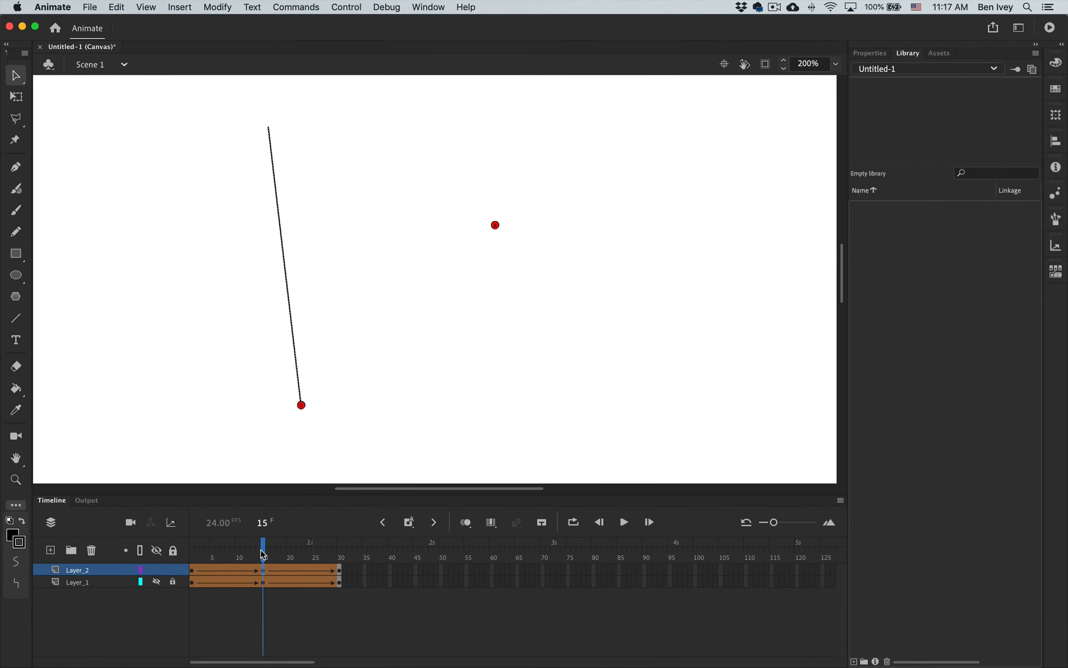
{"action": "left_click", "coordinate": [338, 569]}
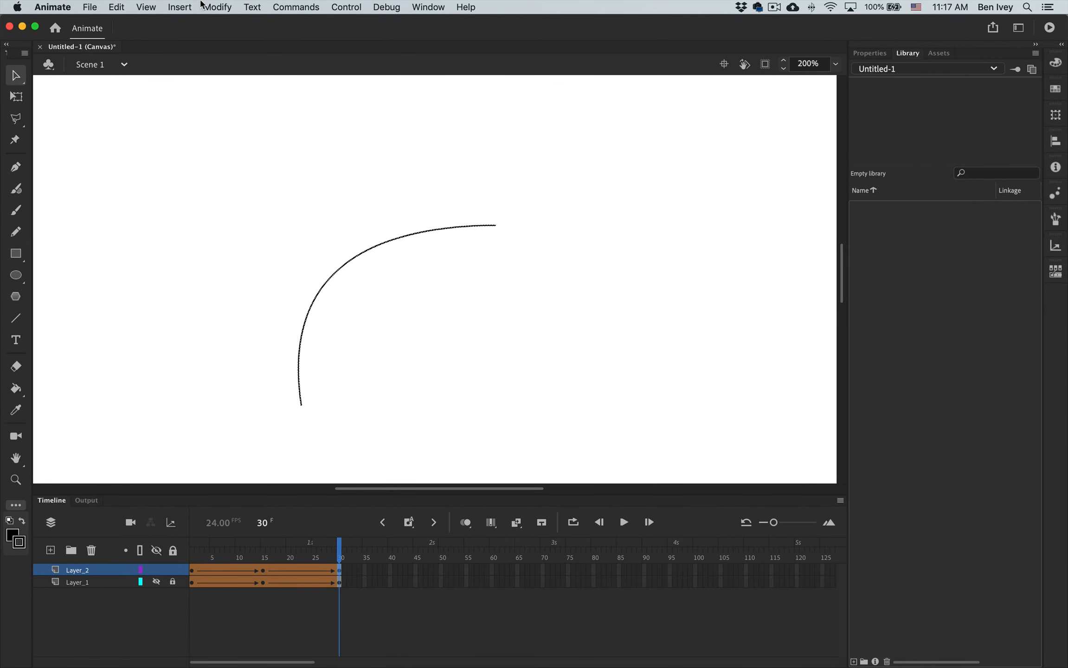
{"action": "left_click", "coordinate": [207, 7]}
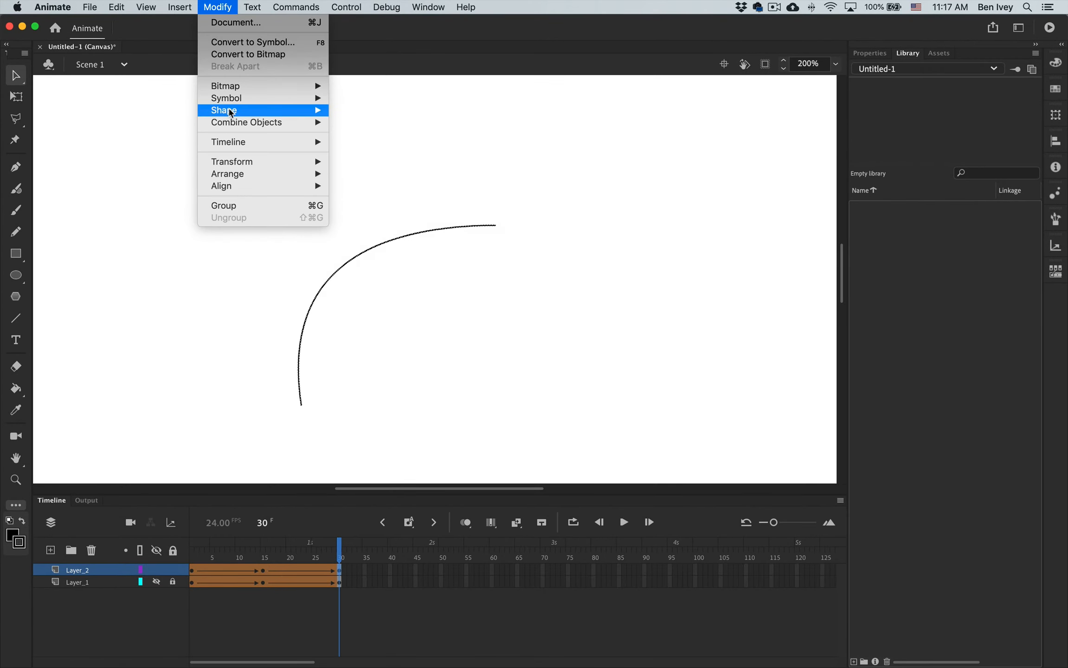
{"action": "mouse_move", "coordinate": [251, 110]}
{"action": "left_click", "coordinate": [298, 289]}
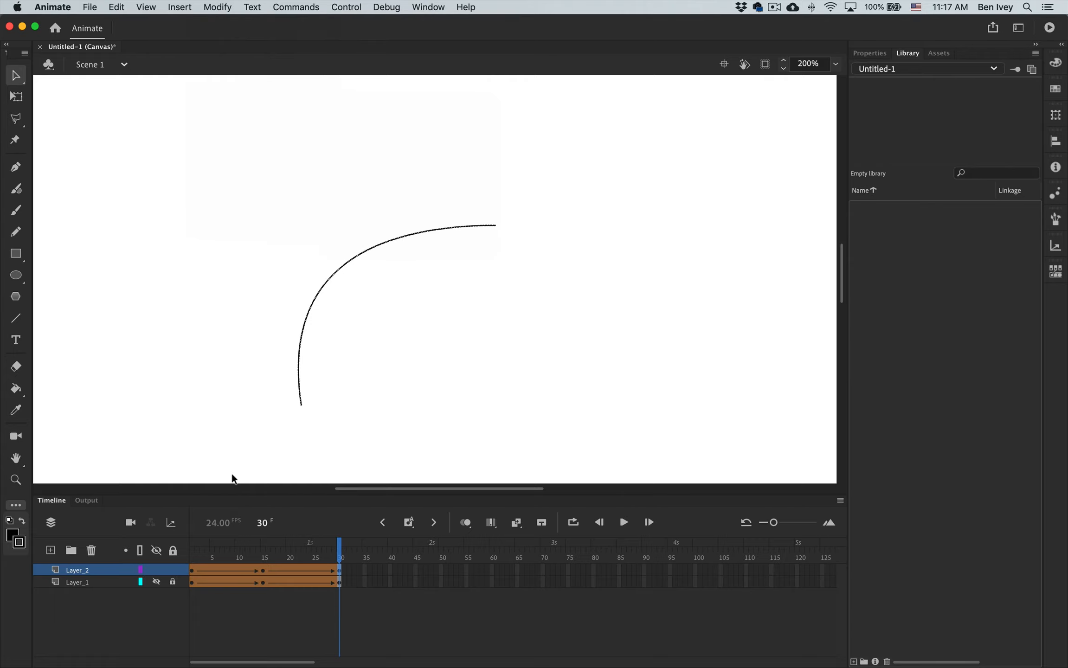
{"action": "left_click", "coordinate": [194, 562]}
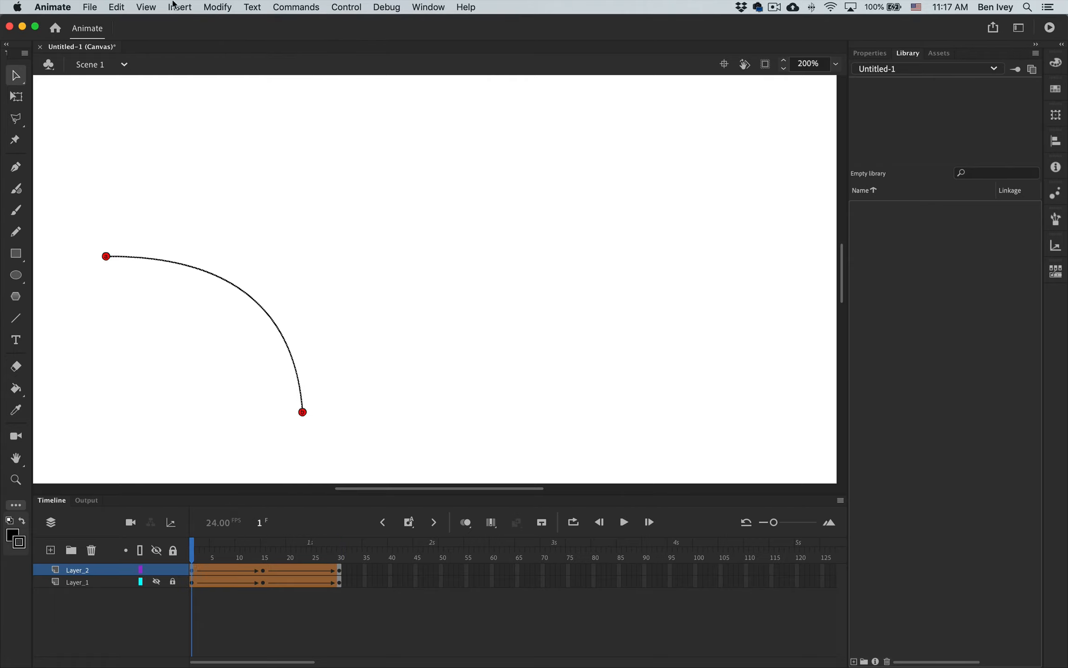
{"action": "left_click", "coordinate": [206, 6]}
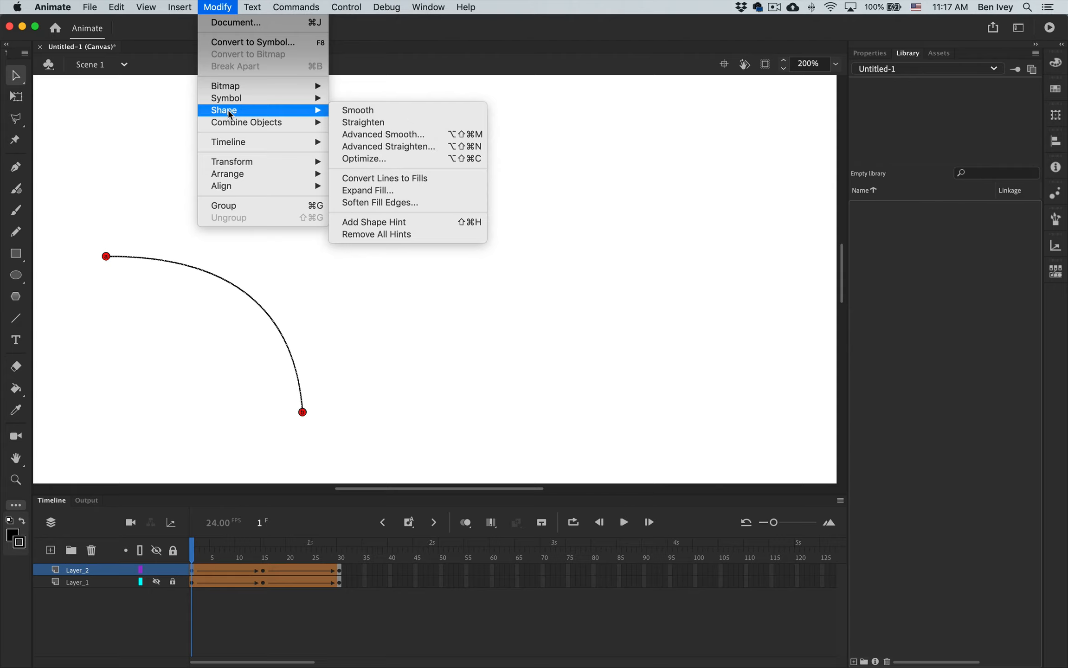
{"action": "left_click", "coordinate": [364, 234]}
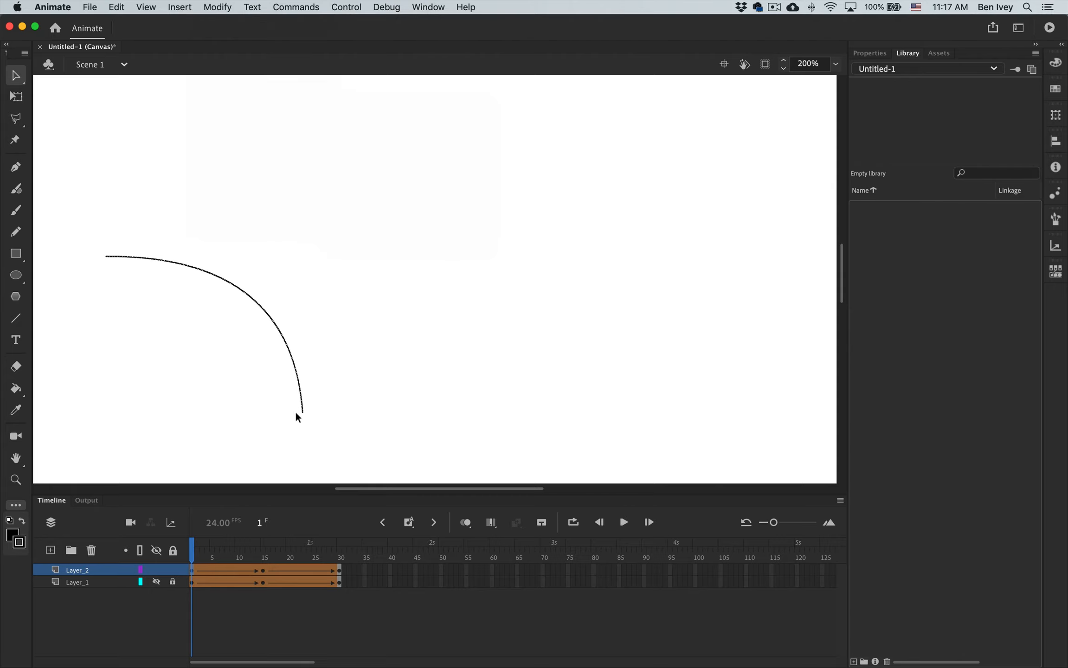
Add two shape hints to the line at frame 15 of Layer_2, placing hint a at its lower end and hint b at its upper end.
{"action": "left_click_drag", "start_coordinate": [189, 544], "coordinate": [264, 548]}
{"action": "left_click", "coordinate": [260, 570]}
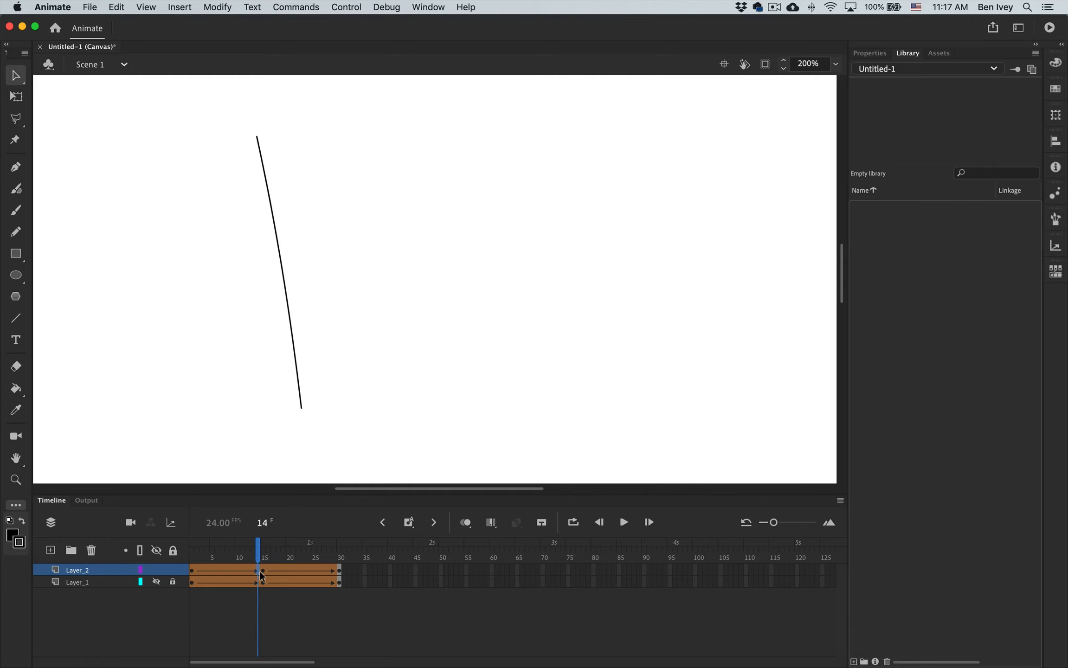
{"action": "left_click", "coordinate": [263, 571]}
{"action": "left_click", "coordinate": [214, 6]}
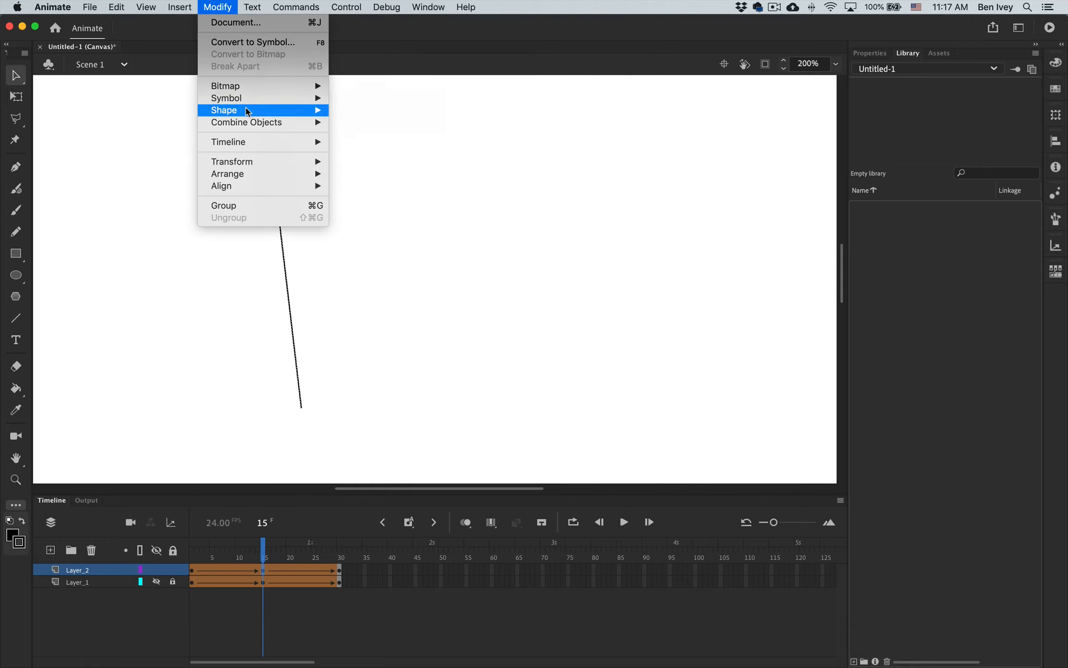
{"action": "mouse_move", "coordinate": [249, 114]}
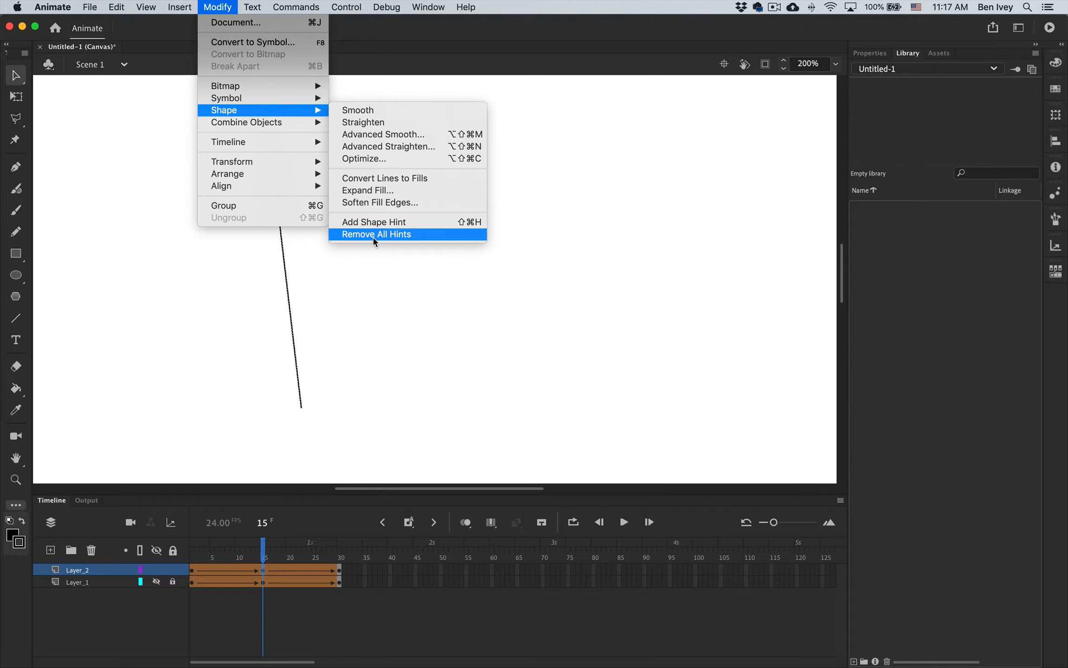
{"action": "left_click", "coordinate": [367, 222]}
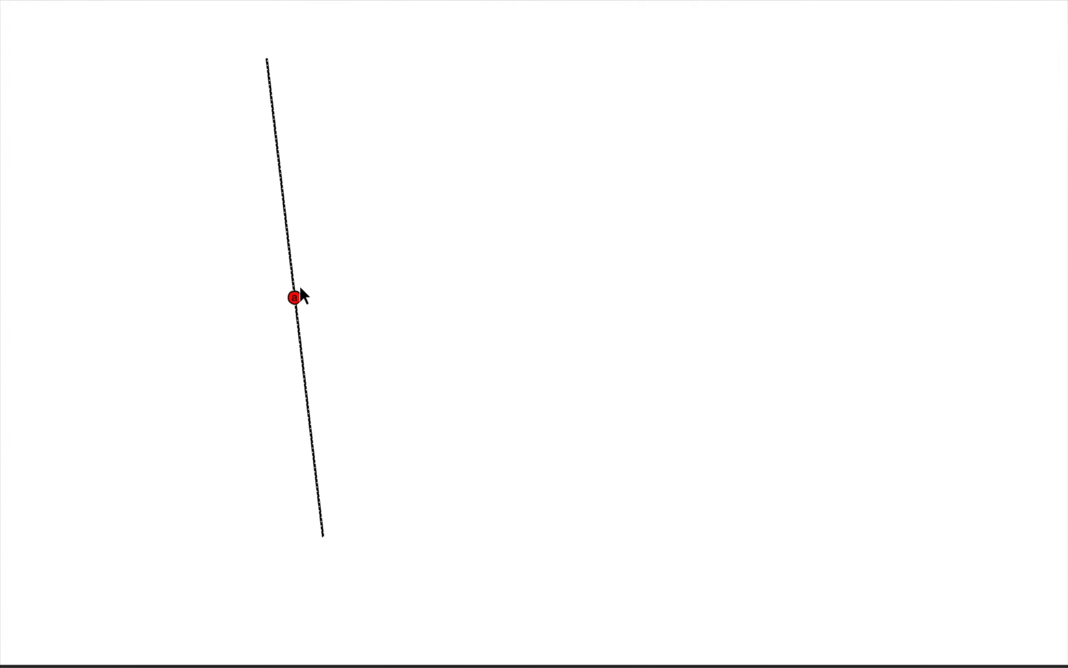
{"action": "left_click_drag", "start_coordinate": [290, 281], "coordinate": [324, 420]}
{"action": "left_click_drag", "start_coordinate": [323, 523], "coordinate": [323, 537]}
{"action": "key", "text": "ctrl+shift+h"}
{"action": "left_click_drag", "start_coordinate": [294, 299], "coordinate": [272, 61]}
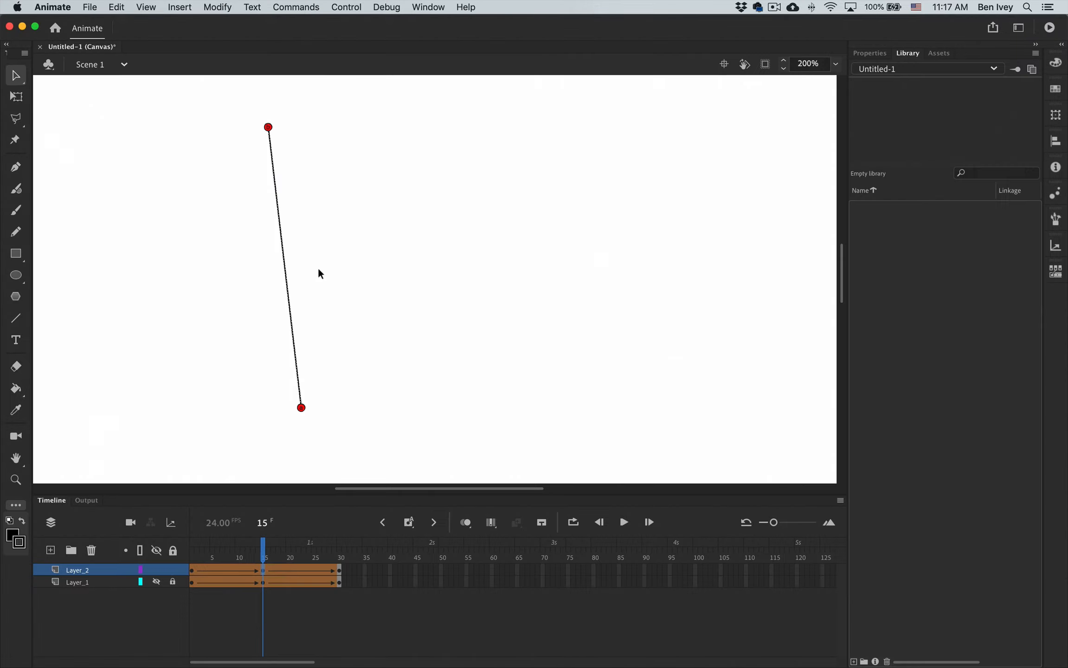
At frame 30 of Layer_2, place hint b on the arc's upper right end and hint a on its lower end.
{"action": "left_click", "coordinate": [337, 567]}
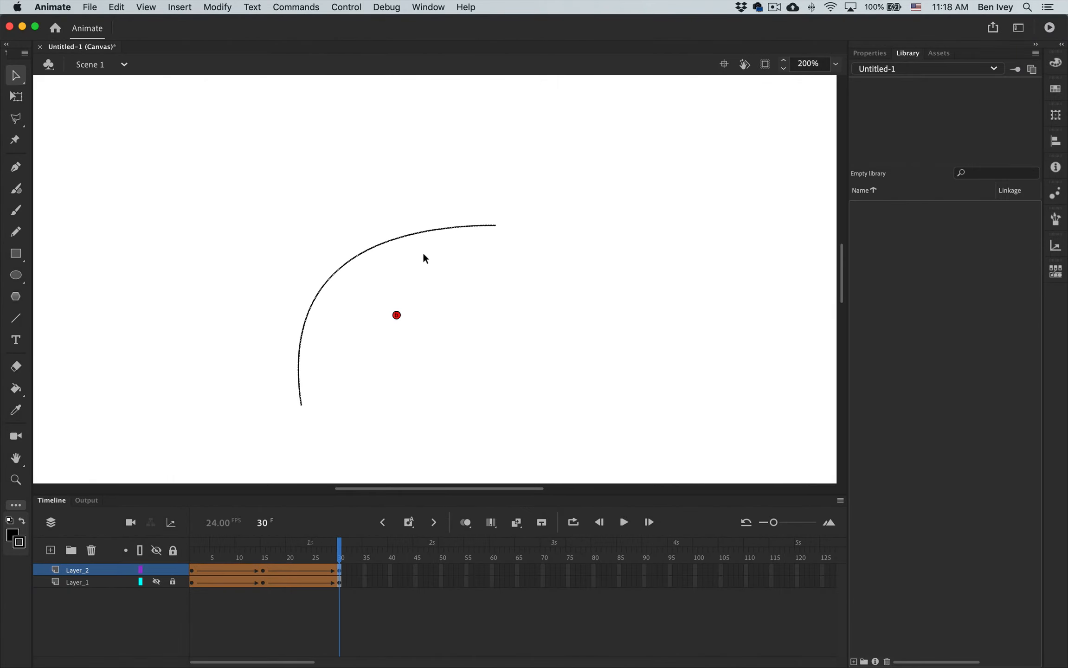
{"action": "left_click_drag", "start_coordinate": [388, 335], "coordinate": [519, 219]}
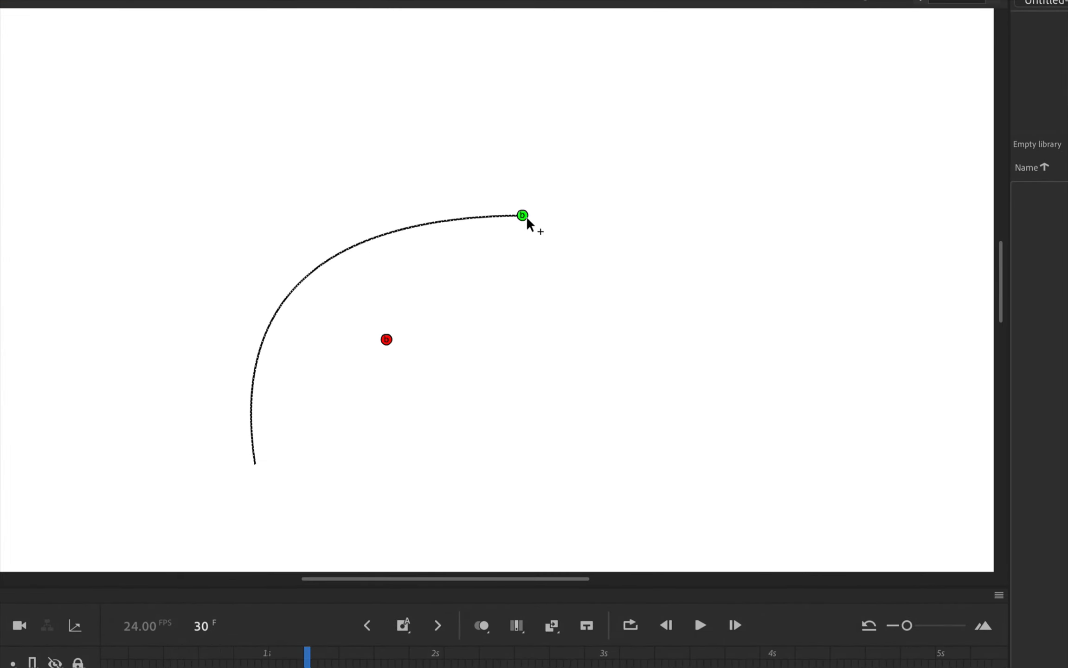
{"action": "left_click_drag", "start_coordinate": [388, 341], "coordinate": [255, 464]}
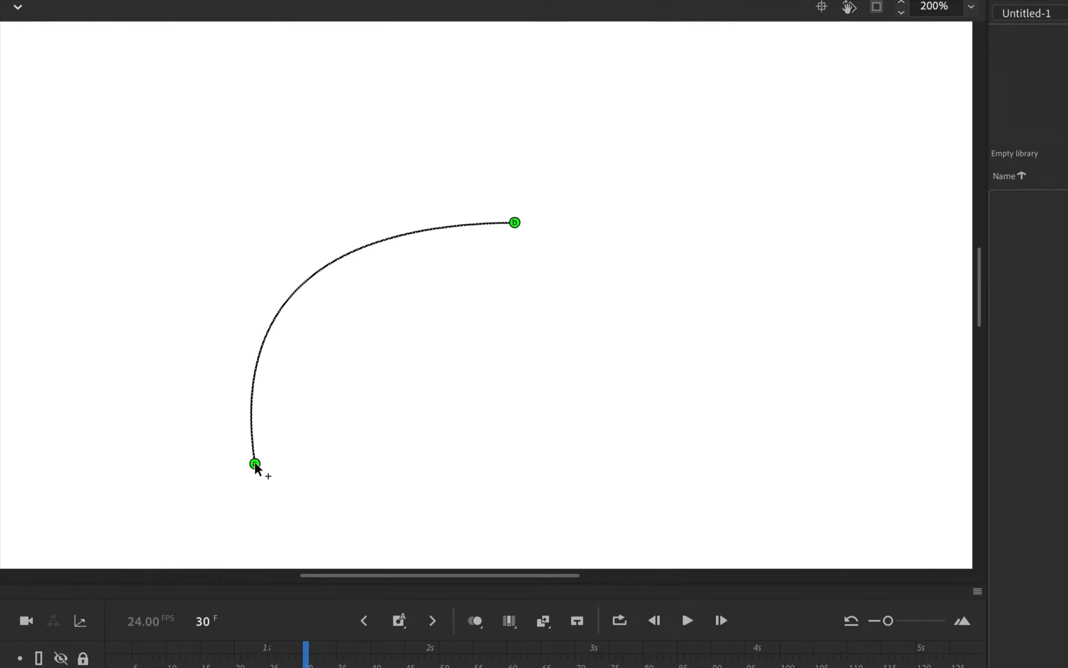
Scrub through frames 1 to 30 to preview the hinted line tweens.
{"action": "left_click_drag", "start_coordinate": [306, 649], "coordinate": [155, 647]}
{"action": "left_click_drag", "start_coordinate": [231, 547], "coordinate": [367, 536]}
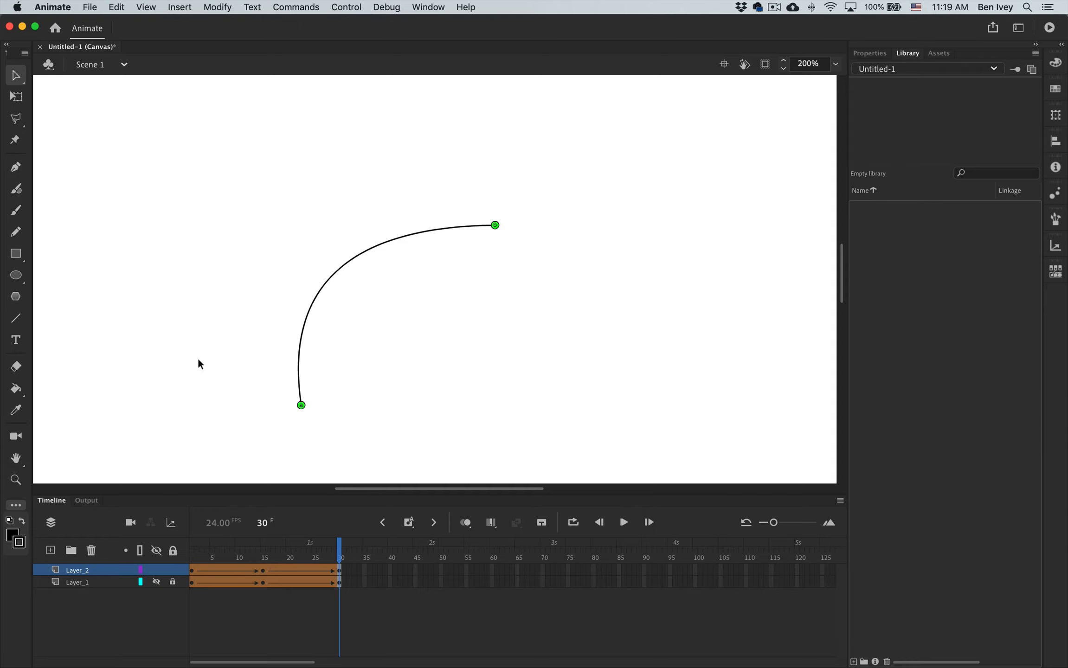
{"action": "left_click_drag", "start_coordinate": [301, 552], "coordinate": [191, 553]}
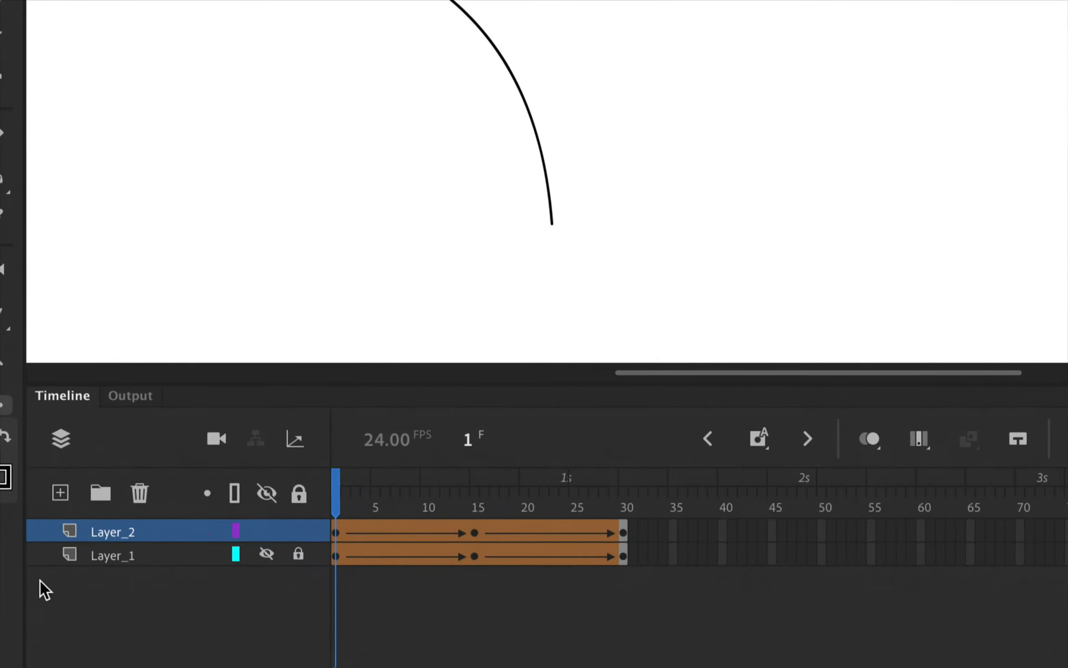
On a new layer with Layer_2 hidden, draw a tall closed outline with a rounded top at frame 1 using the Pencil tool.
{"action": "left_click", "coordinate": [61, 494]}
{"action": "left_click", "coordinate": [267, 554]}
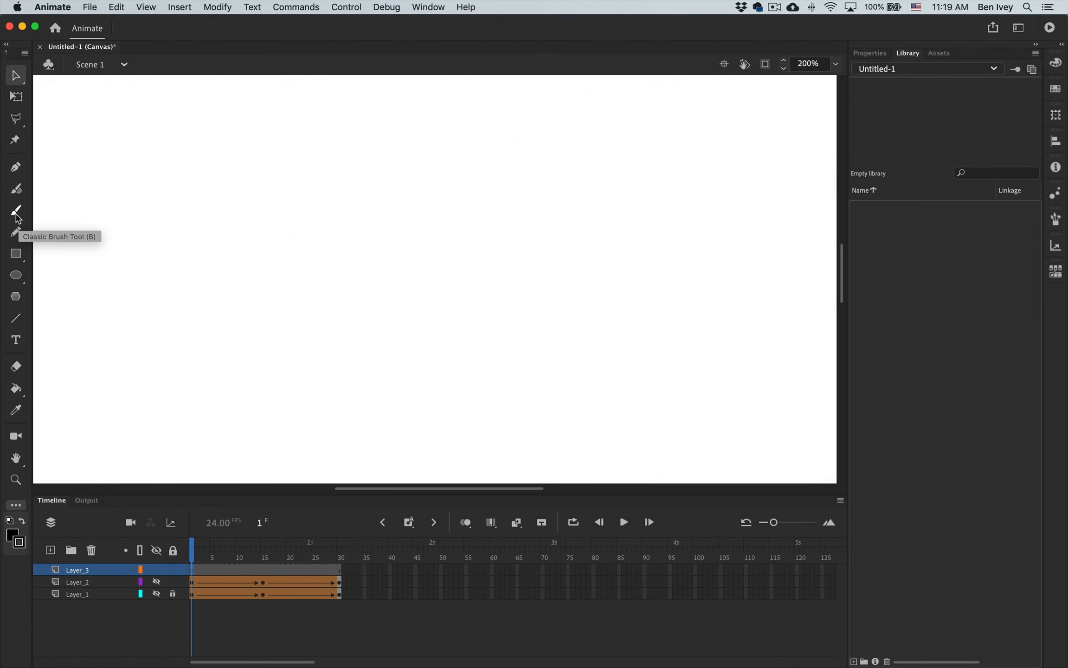
{"action": "left_click", "coordinate": [18, 235]}
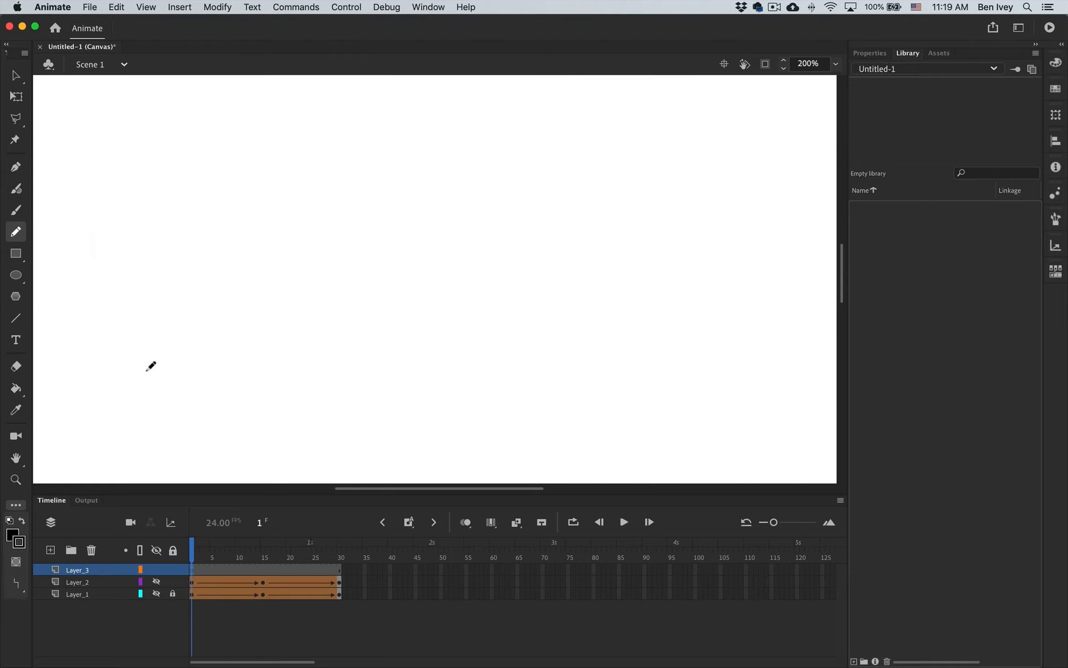
{"action": "mouse_move", "coordinate": [142, 371]}
{"action": "left_mouse_down"}
{"action": "mouse_move", "coordinate": [135, 232]}
{"action": "mouse_move", "coordinate": [160, 188]}
{"action": "mouse_move", "coordinate": [197, 170]}
{"action": "mouse_move", "coordinate": [246, 174]}
{"action": "mouse_move", "coordinate": [268, 199]}
{"action": "mouse_move", "coordinate": [264, 303]}
{"action": "mouse_move", "coordinate": [283, 361]}
{"action": "mouse_move", "coordinate": [141, 369]}
{"action": "left_mouse_up"}
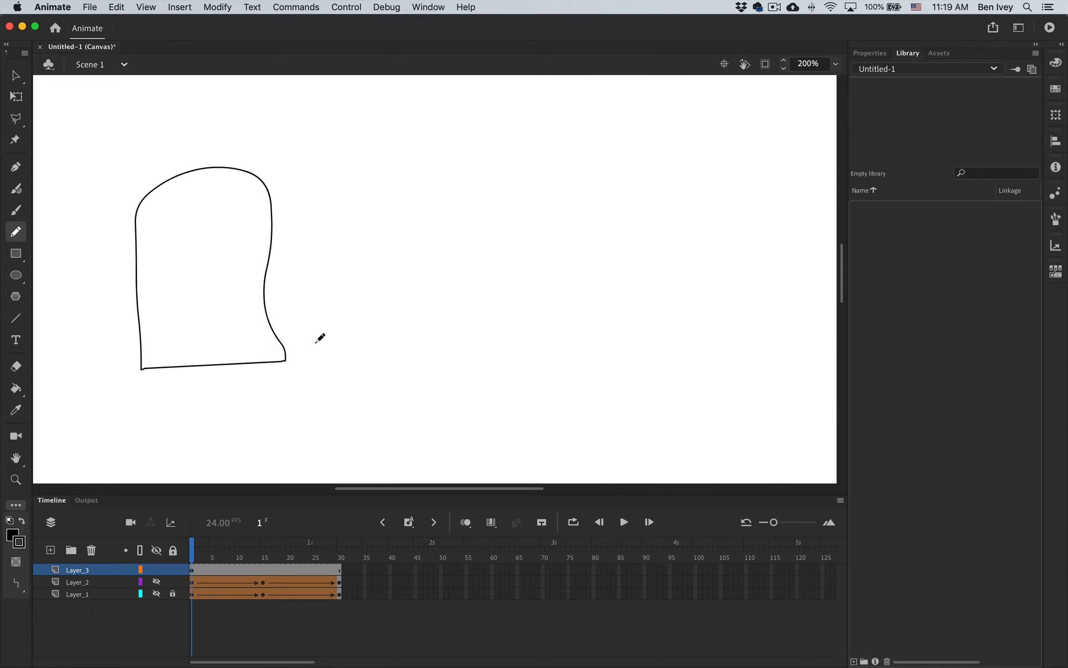
Insert a keyframe at frame 30 of Layer_3 and replace the copied outline with a closed freehand shape leaning right from a flat base.
{"action": "left_click", "coordinate": [339, 573]}
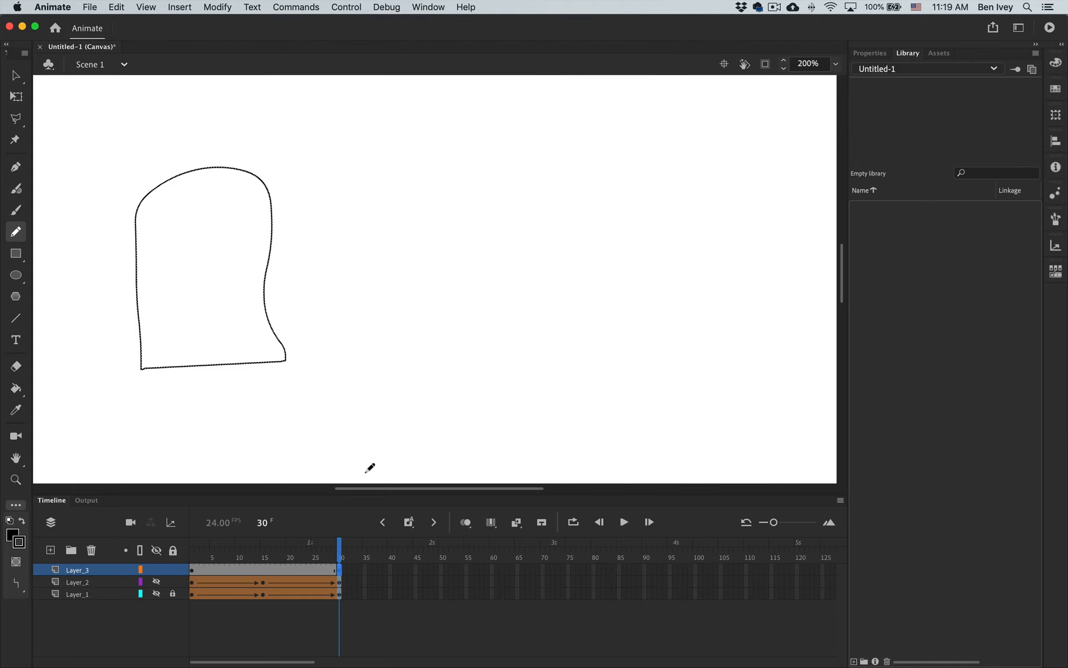
{"action": "key", "text": "Delete"}
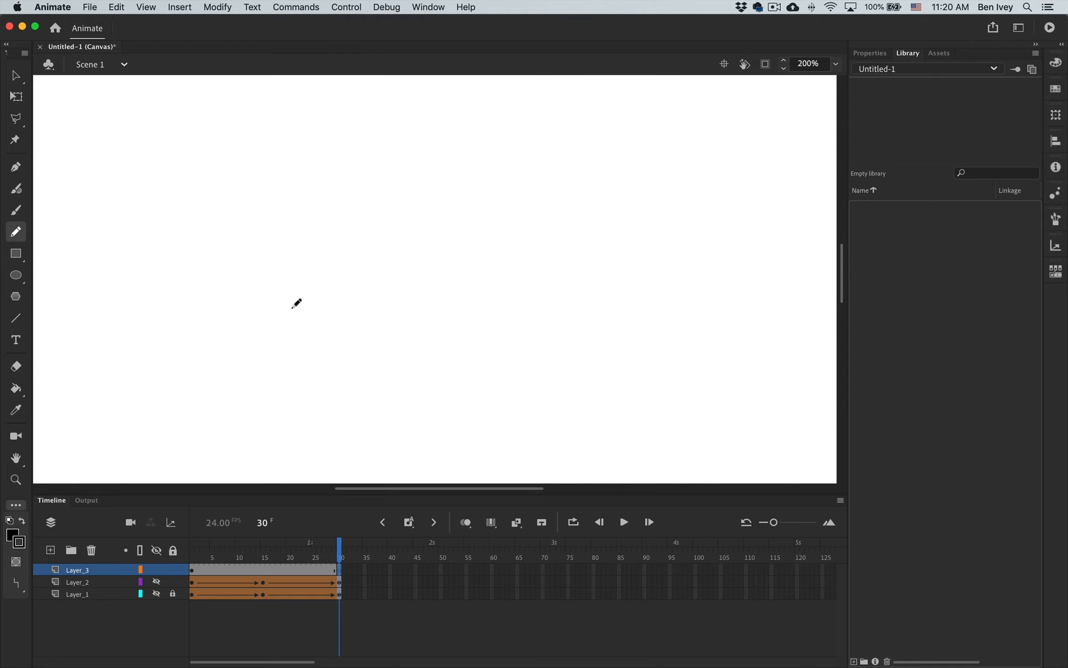
{"action": "mouse_move", "coordinate": [315, 330]}
{"action": "left_mouse_down"}
{"action": "mouse_move", "coordinate": [349, 245]}
{"action": "mouse_move", "coordinate": [425, 190]}
{"action": "mouse_move", "coordinate": [474, 185]}
{"action": "mouse_move", "coordinate": [549, 217]}
{"action": "mouse_move", "coordinate": [544, 257]}
{"action": "mouse_move", "coordinate": [447, 324]}
{"action": "mouse_move", "coordinate": [315, 328]}
{"action": "left_mouse_up"}
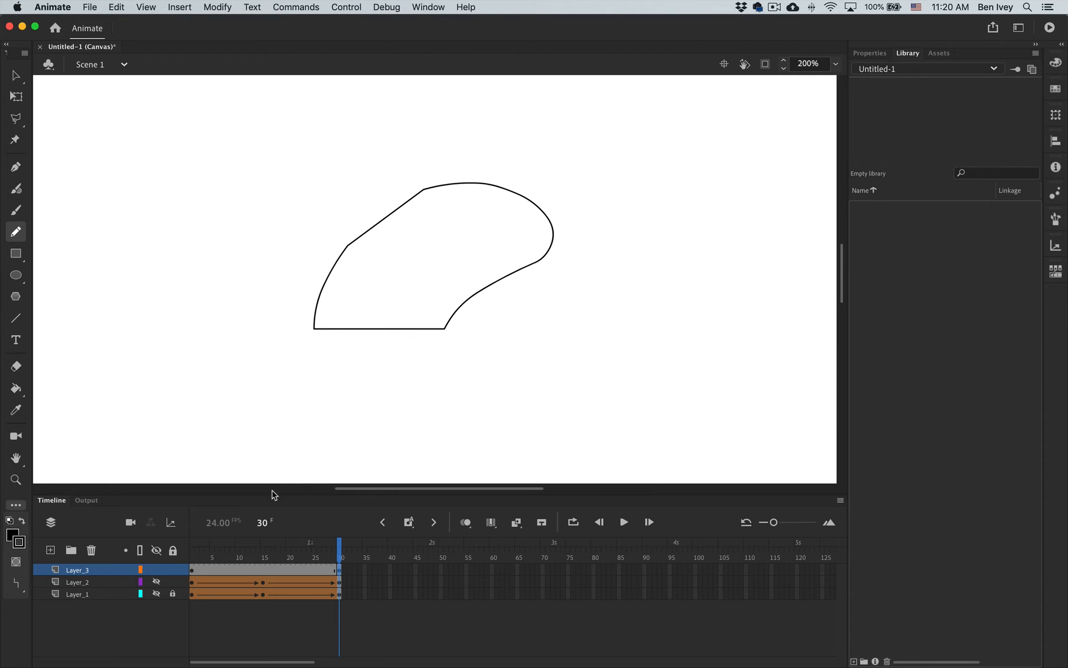
Create a shape tween on Layer_3 from frame 1 to frame 30 and scrub through it to preview the morph.
{"action": "left_click", "coordinate": [190, 570]}
{"action": "right_click", "coordinate": [190, 570]}
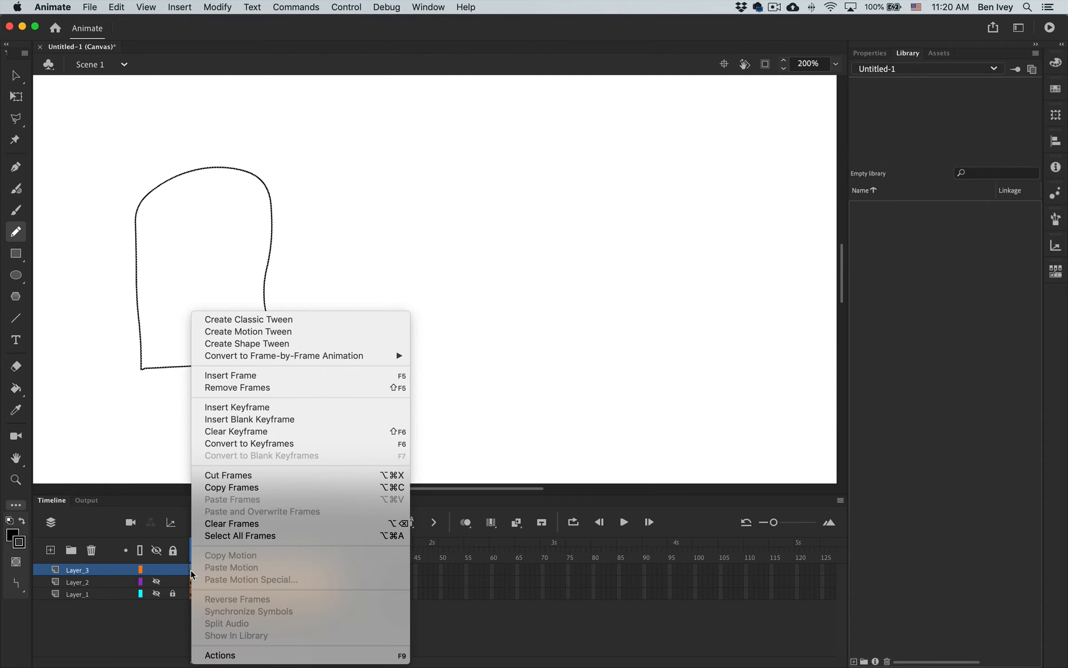
{"action": "left_click", "coordinate": [267, 344]}
{"action": "mouse_move", "coordinate": [195, 552]}
{"action": "left_mouse_down"}
{"action": "mouse_move", "coordinate": [356, 555]}
{"action": "mouse_move", "coordinate": [192, 554]}
{"action": "left_mouse_up"}
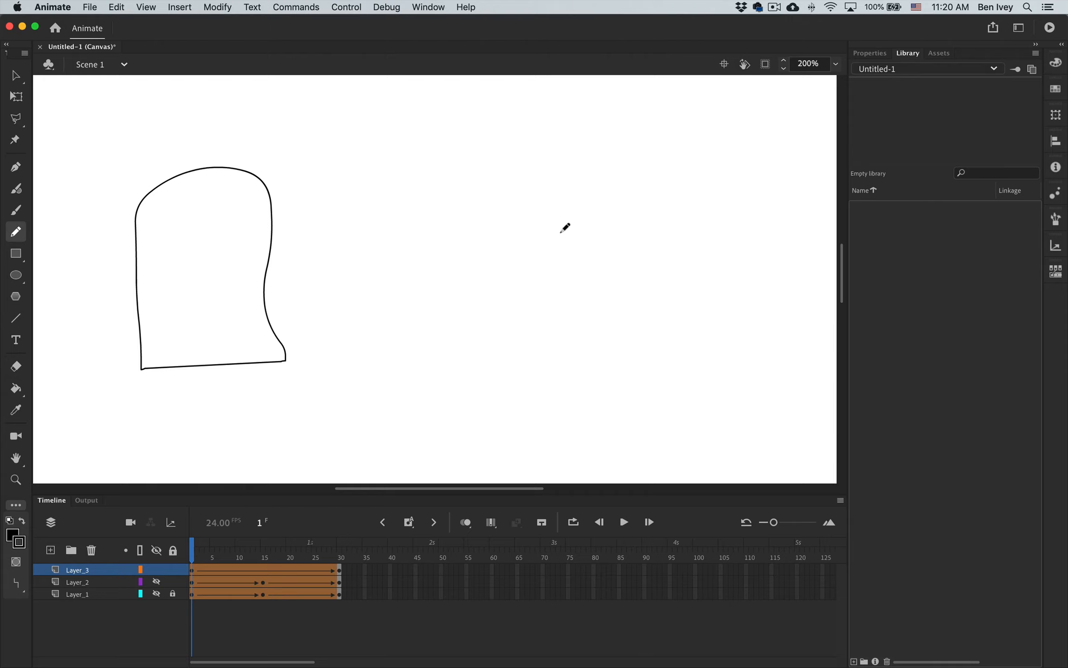
{"action": "left_click", "coordinate": [341, 571]}
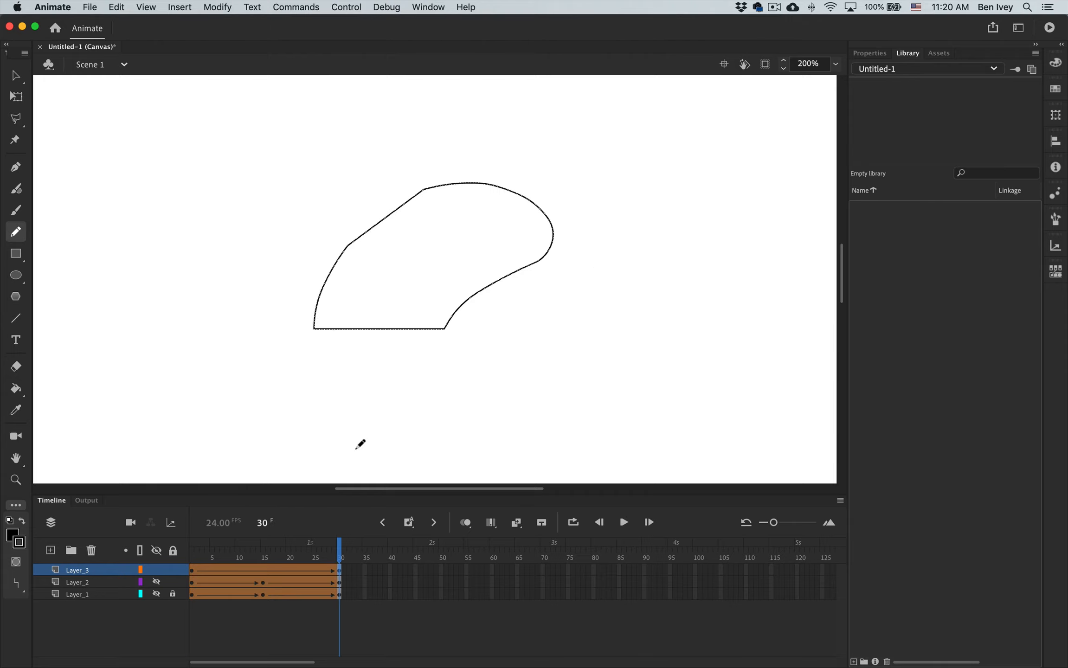
{"action": "left_click_drag", "start_coordinate": [340, 555], "coordinate": [192, 554]}
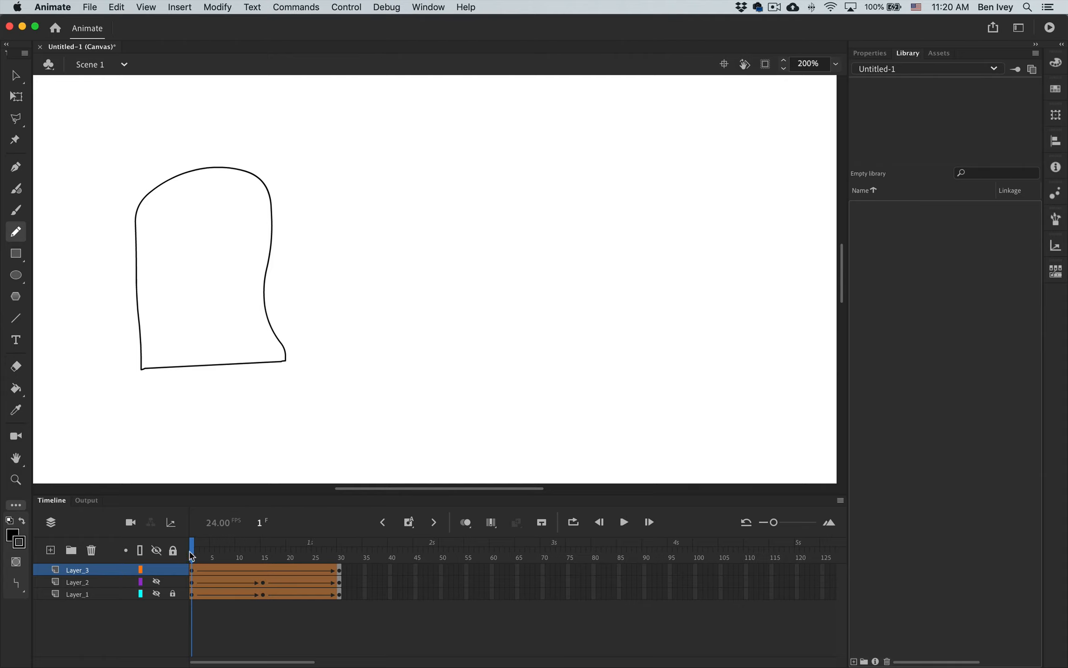
Add a shape hint to the Layer_3 outline at frame 1 and place it on the outline's lower-left corner.
{"action": "left_click", "coordinate": [193, 570]}
{"action": "left_click", "coordinate": [217, 7]}
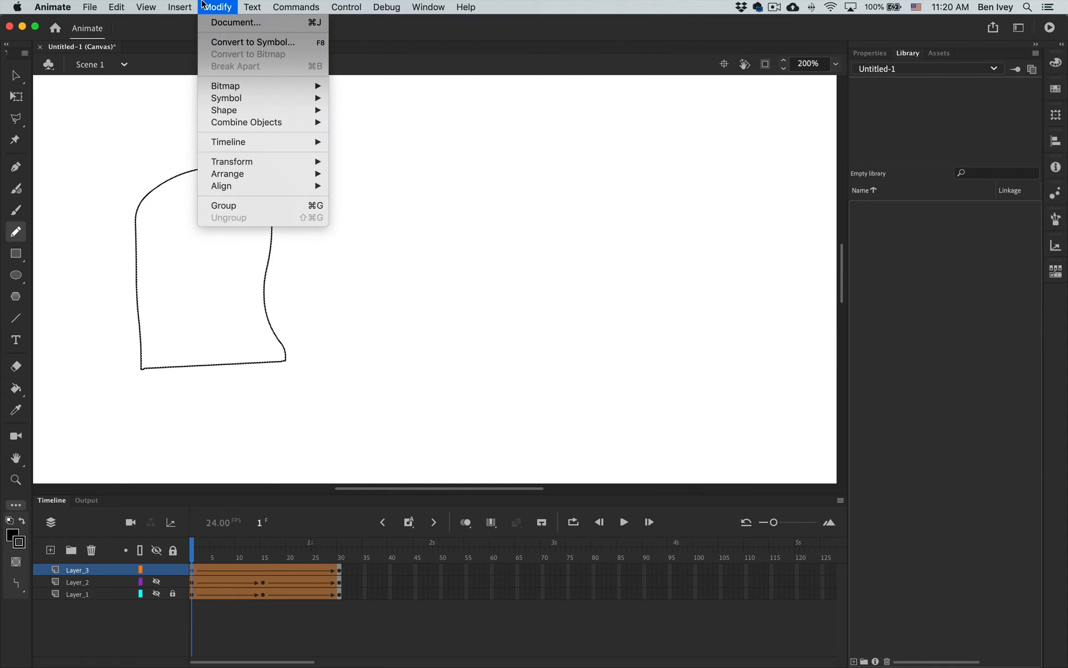
{"action": "mouse_move", "coordinate": [228, 167]}
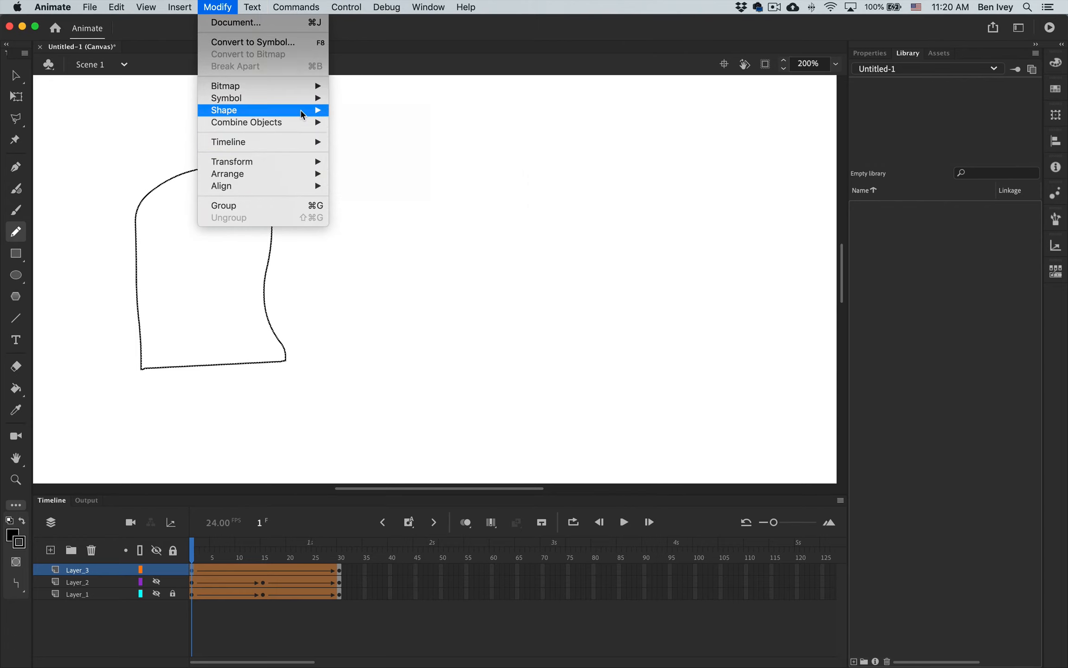
{"action": "mouse_move", "coordinate": [309, 114]}
{"action": "left_click", "coordinate": [369, 226]}
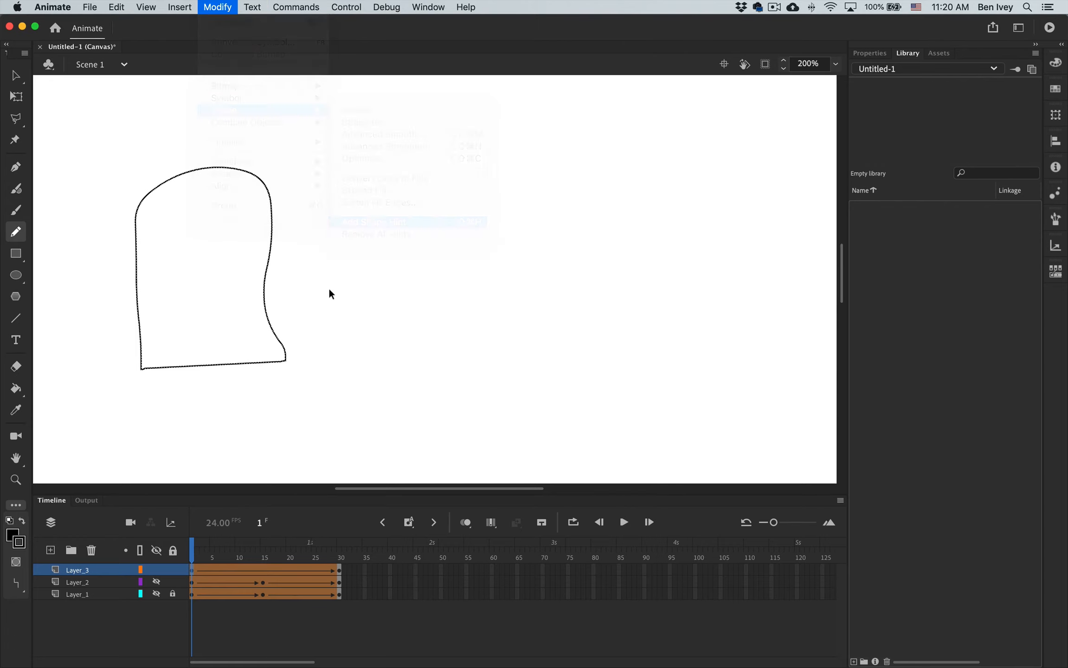
{"action": "left_click_drag", "start_coordinate": [208, 271], "coordinate": [178, 332]}
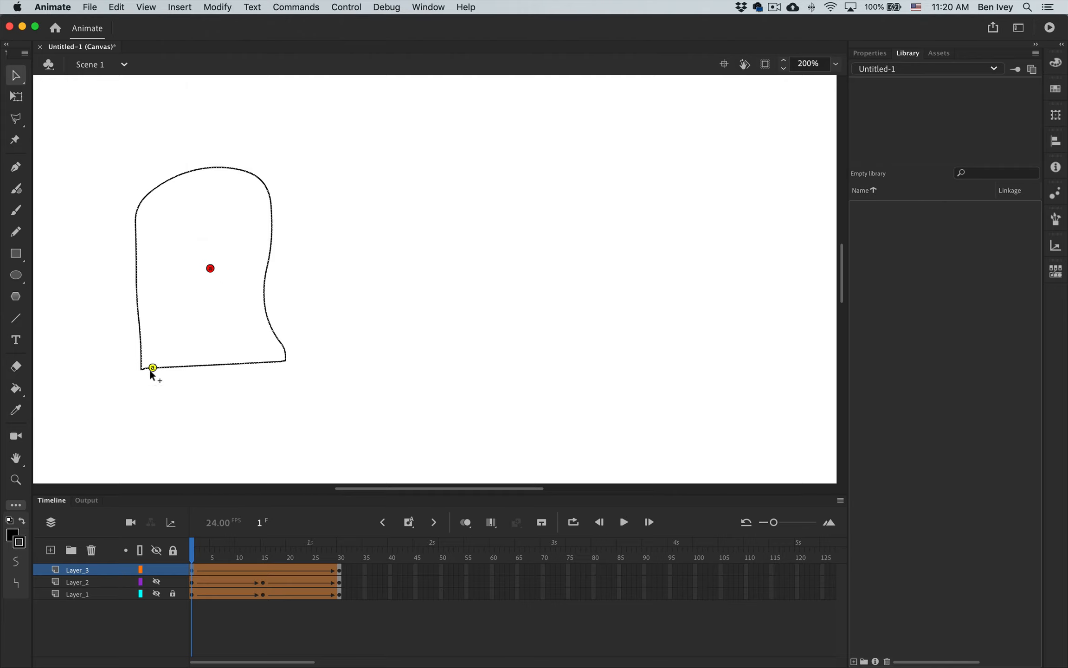
{"action": "left_click_drag", "start_coordinate": [141, 370], "coordinate": [141, 370]}
Add a second shape hint at frame 1 and place it on the outline's lower-right corner.
{"action": "left_click", "coordinate": [230, 6]}
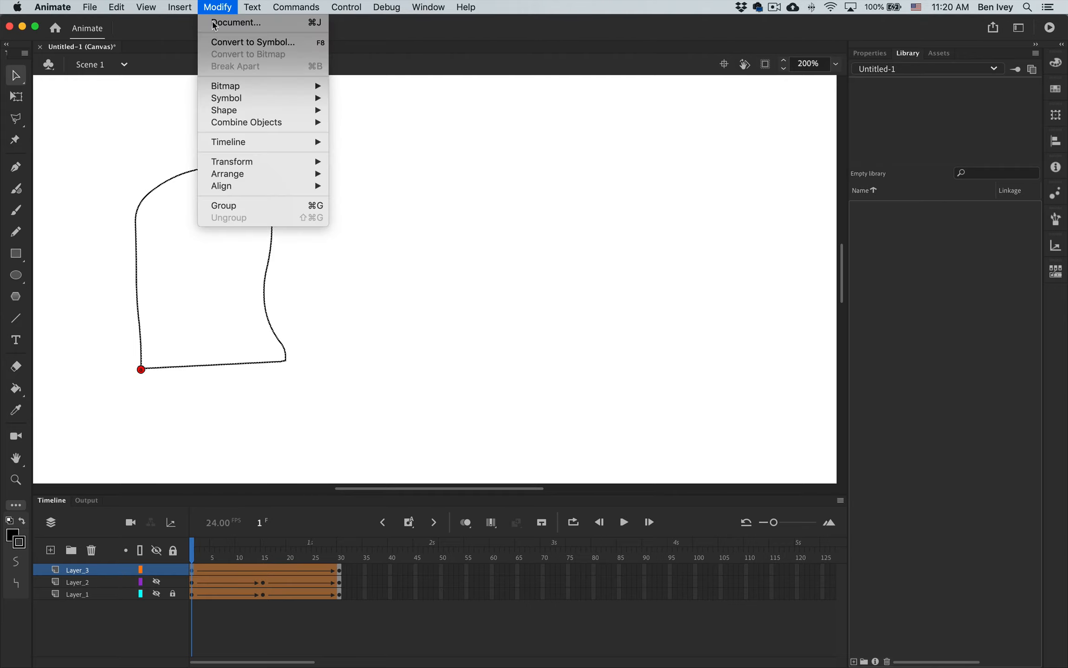
{"action": "mouse_move", "coordinate": [225, 112]}
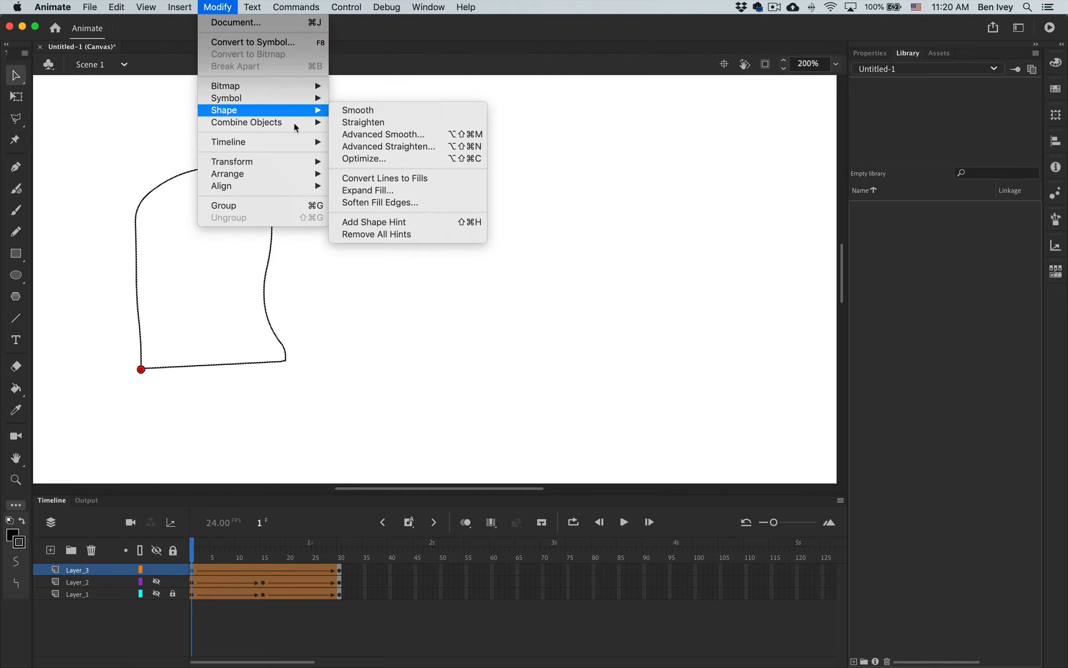
{"action": "left_click", "coordinate": [378, 222]}
{"action": "left_click_drag", "start_coordinate": [216, 273], "coordinate": [285, 362]}
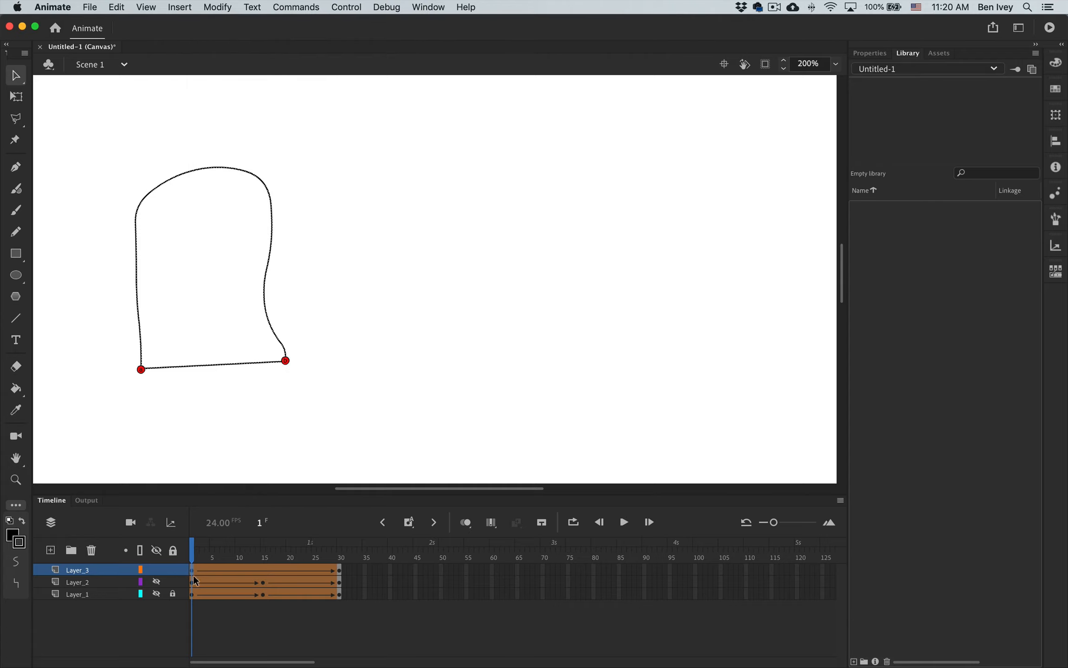
At frame 30, place the two hints on the matching base corners of the leaning shape and scrub back to frame 1.
{"action": "left_click", "coordinate": [341, 577]}
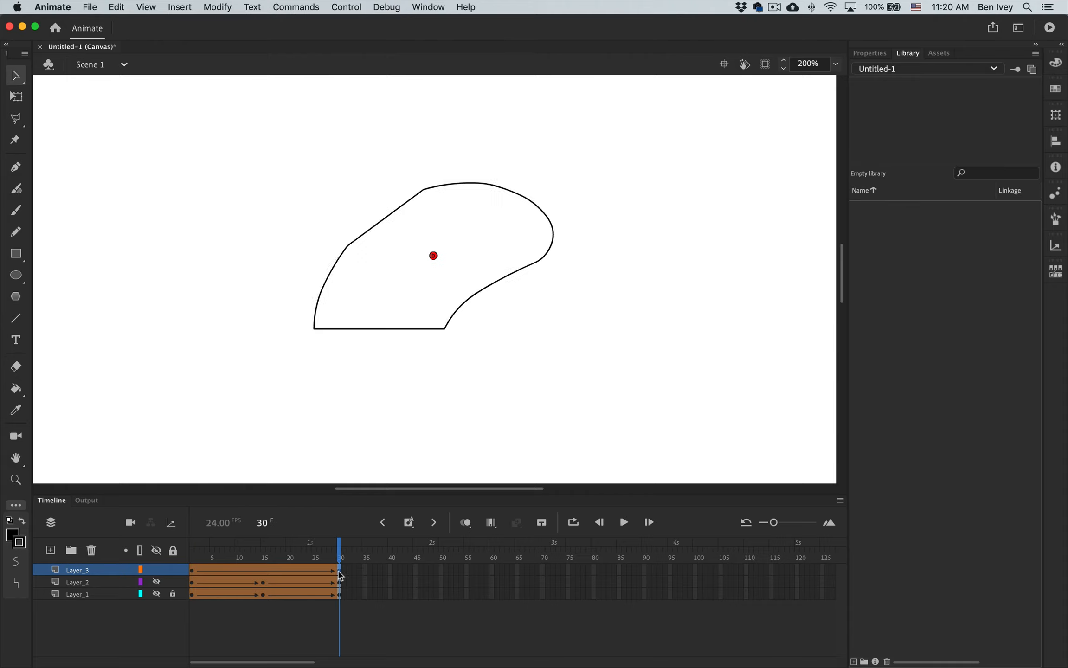
{"action": "left_click_drag", "start_coordinate": [434, 256], "coordinate": [444, 311]}
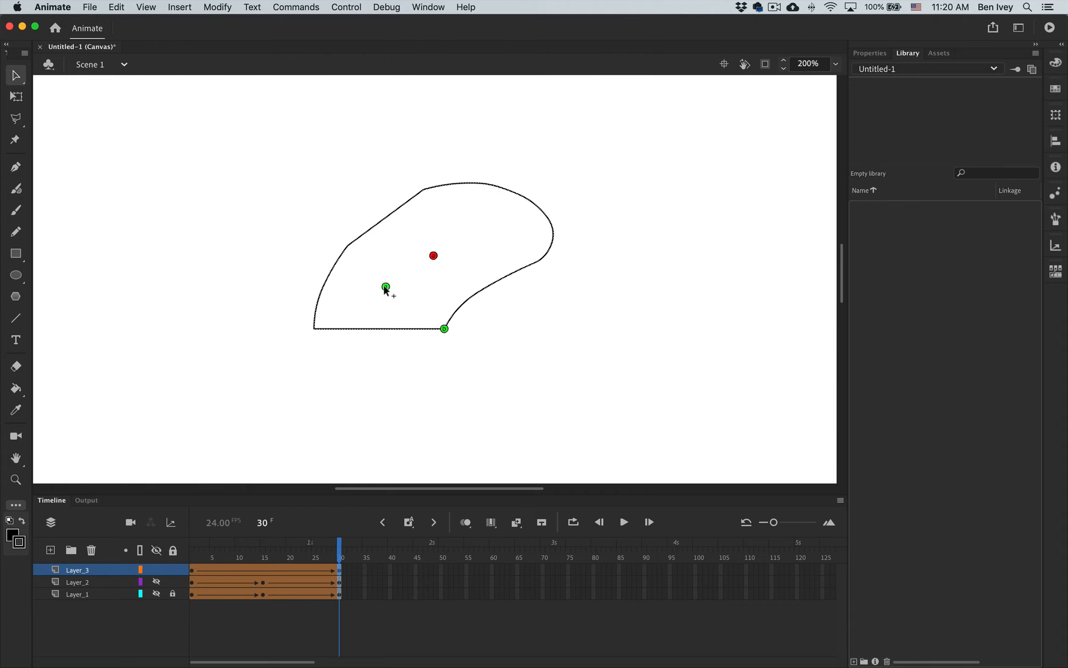
{"action": "left_click_drag", "start_coordinate": [309, 330], "coordinate": [309, 330]}
{"action": "left_click_drag", "start_coordinate": [340, 559], "coordinate": [180, 543]}
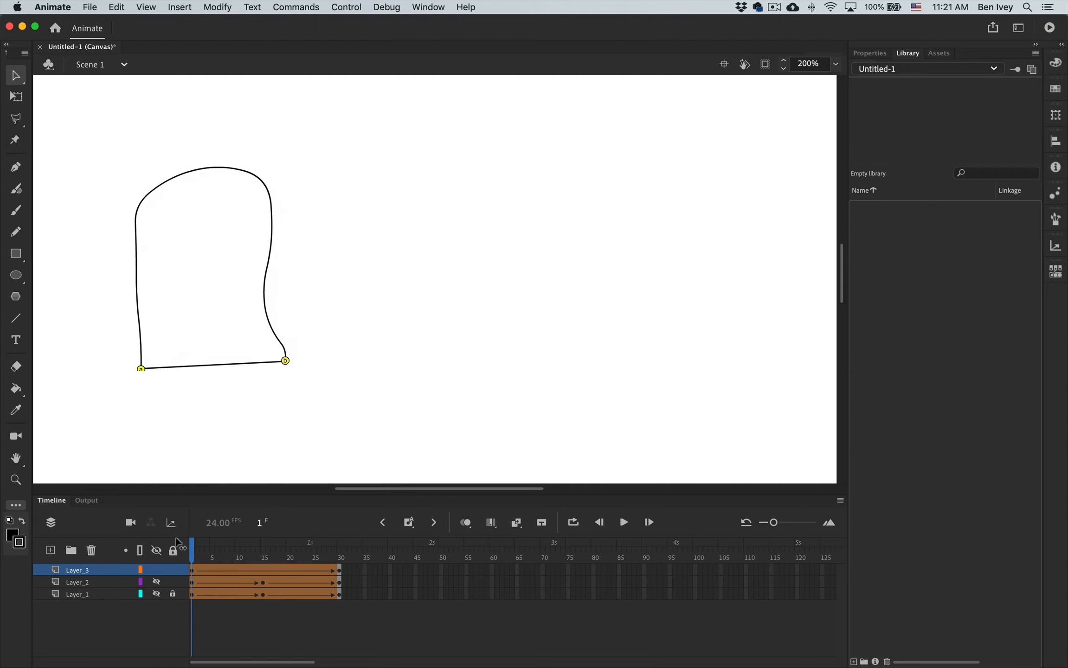
Add three more shape hints at frame 1 and place them on the outline's left side, rounded top and right side.
{"action": "left_click", "coordinate": [191, 571]}
{"action": "key", "text": "super+shift+h"}
{"action": "left_click_drag", "start_coordinate": [211, 270], "coordinate": [137, 273]}
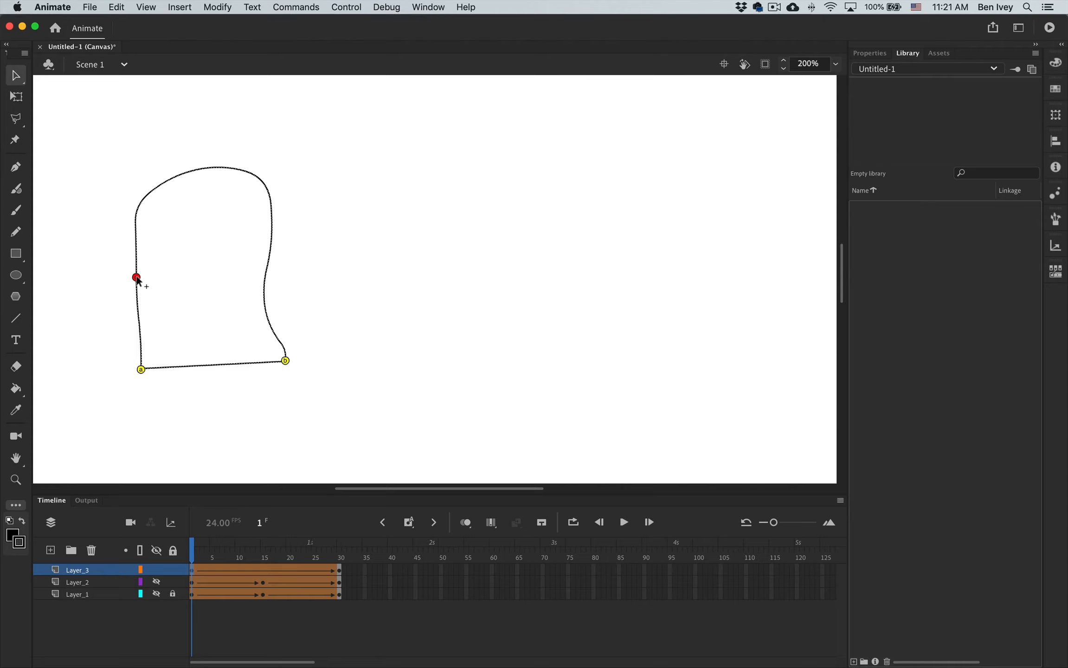
{"action": "key", "text": "super+shift+h"}
{"action": "left_click_drag", "start_coordinate": [210, 271], "coordinate": [207, 225]}
{"action": "left_click_drag", "start_coordinate": [213, 172], "coordinate": [209, 169]}
{"action": "left_click_drag", "start_coordinate": [269, 267], "coordinate": [271, 261]}
At frame 30, place the three new hints on the leaning shape's left bend, upper-right curve and lower-right edge.
{"action": "left_click", "coordinate": [338, 569]}
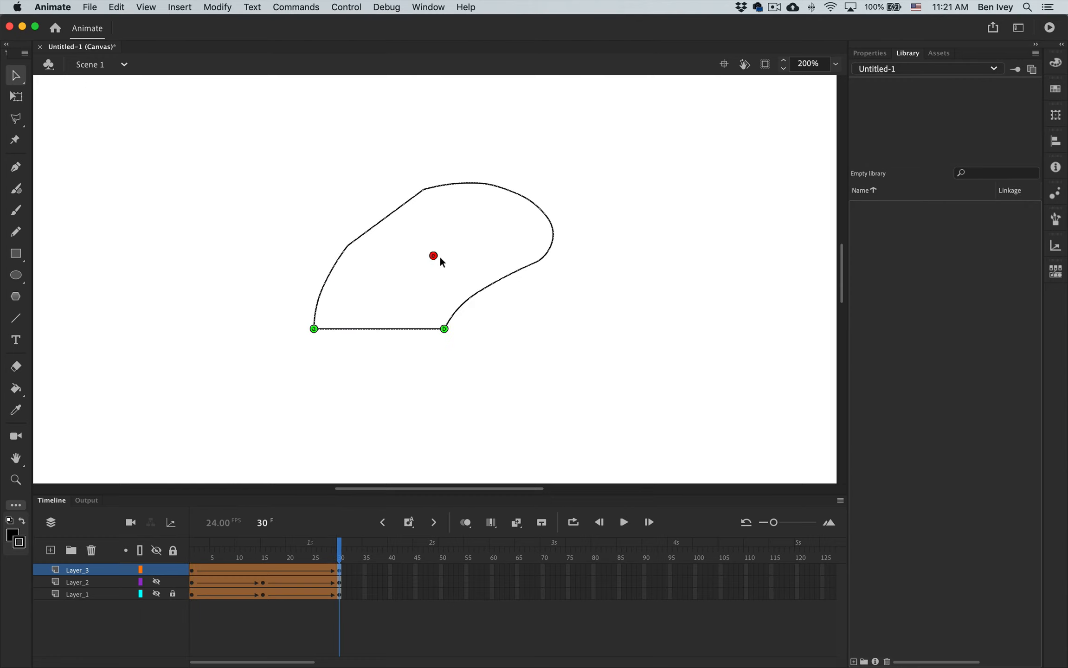
{"action": "left_click_drag", "start_coordinate": [435, 258], "coordinate": [515, 203]}
{"action": "left_click_drag", "start_coordinate": [439, 253], "coordinate": [424, 251]}
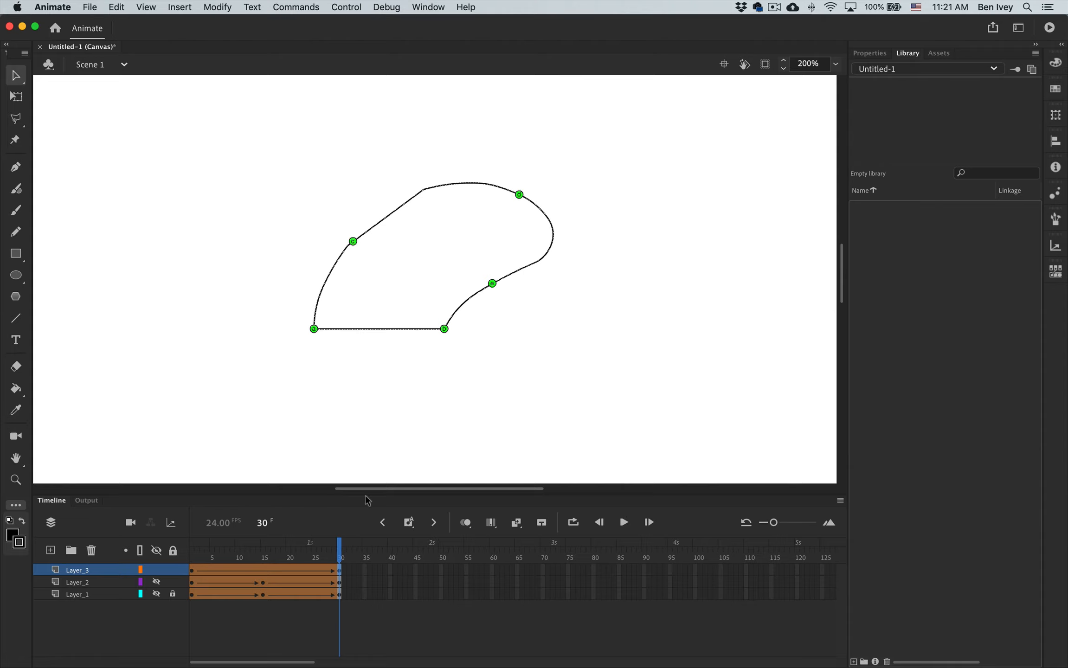
Scrub through the Layer_3 tween between frames 1 and 30 to preview the morph with five shape hints.
{"action": "left_click_drag", "start_coordinate": [340, 556], "coordinate": [149, 556]}
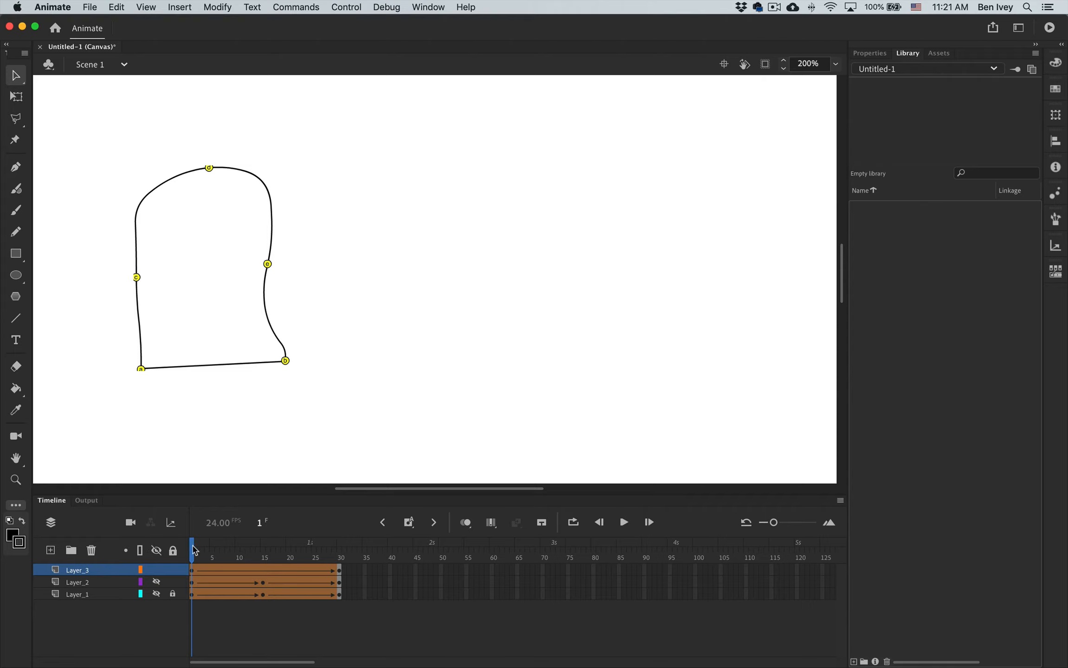
{"action": "left_click_drag", "start_coordinate": [198, 553], "coordinate": [86, 558]}
{"action": "mouse_move", "coordinate": [199, 557]}
{"action": "left_mouse_down"}
{"action": "mouse_move", "coordinate": [320, 557]}
{"action": "mouse_move", "coordinate": [186, 550]}
{"action": "left_mouse_up"}
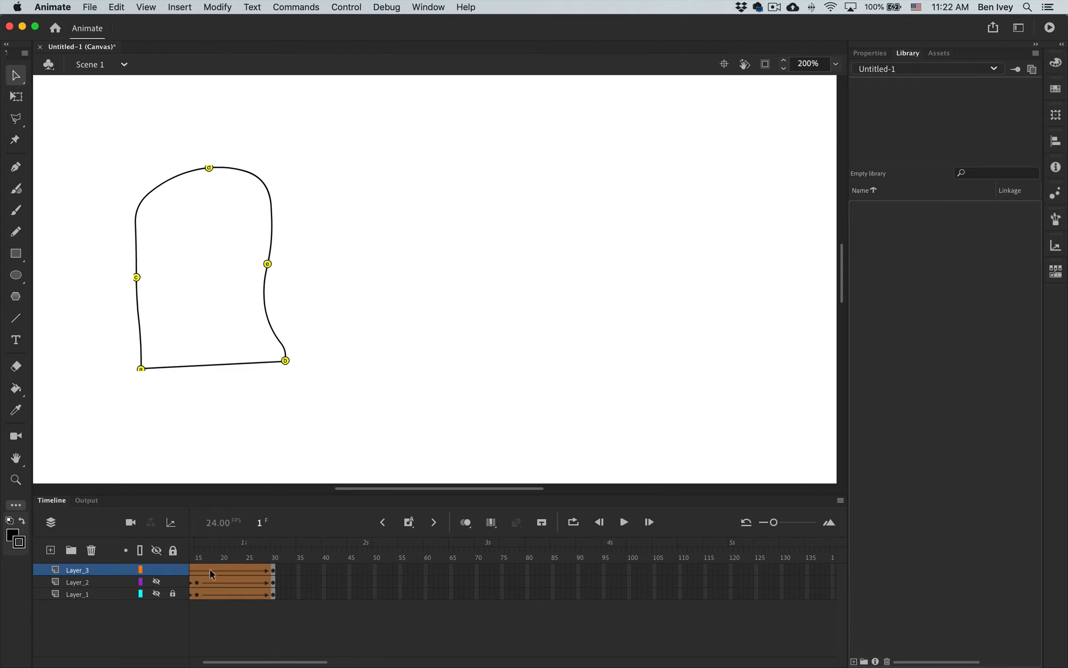
{"action": "scroll", "coordinate": [210, 571], "scroll_direction": "left", "scroll_amount": 3}
{"action": "left_click", "coordinate": [208, 569]}
{"action": "left_click_drag", "start_coordinate": [227, 574], "coordinate": [316, 568]}
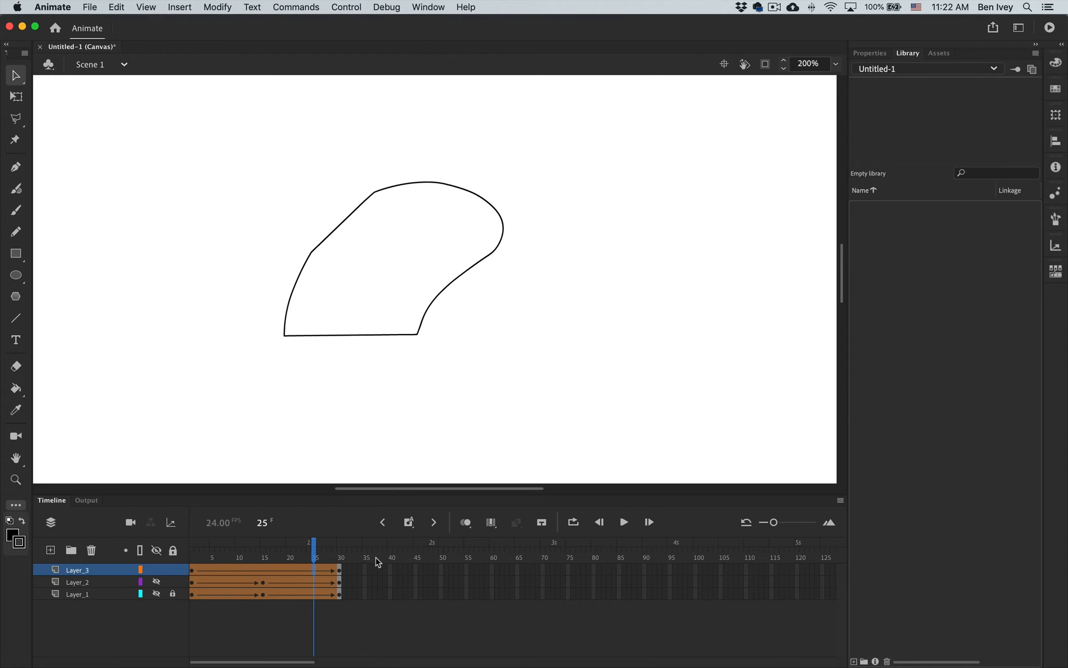